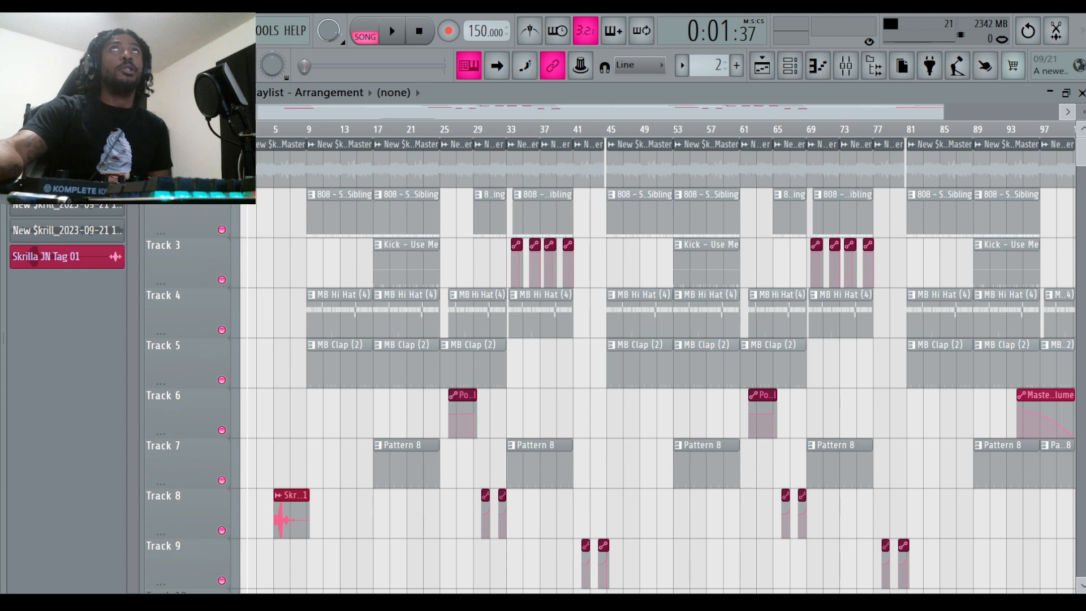
Create a new empty playlist arrangement named loop
{"action": "left_click_drag", "start_coordinate": [943, 109], "coordinate": [789, 109]}
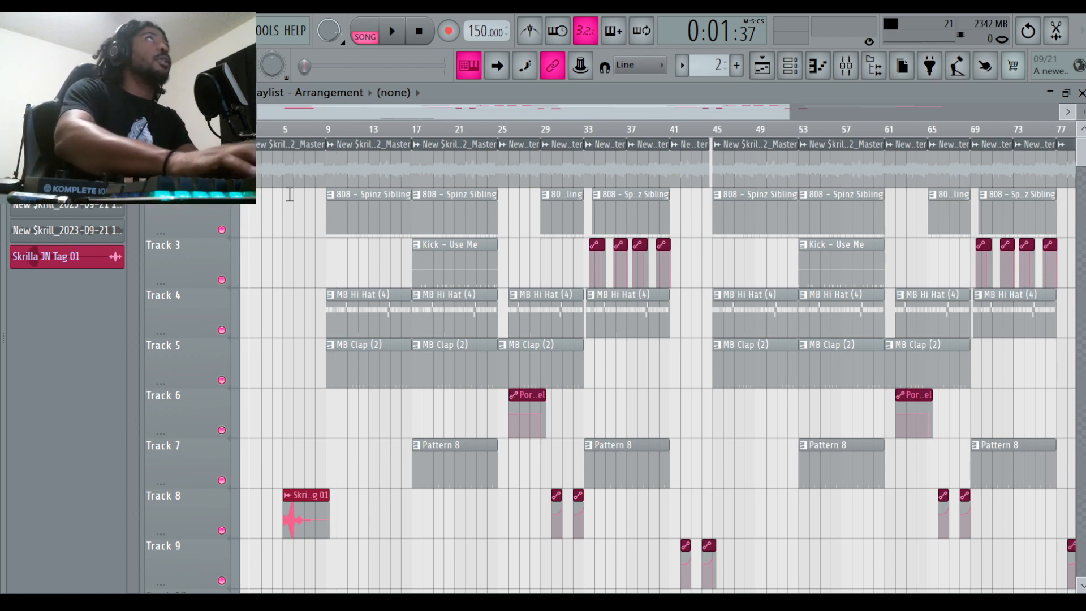
{"action": "type", "text": "loop"}
{"action": "key", "text": "Return"}
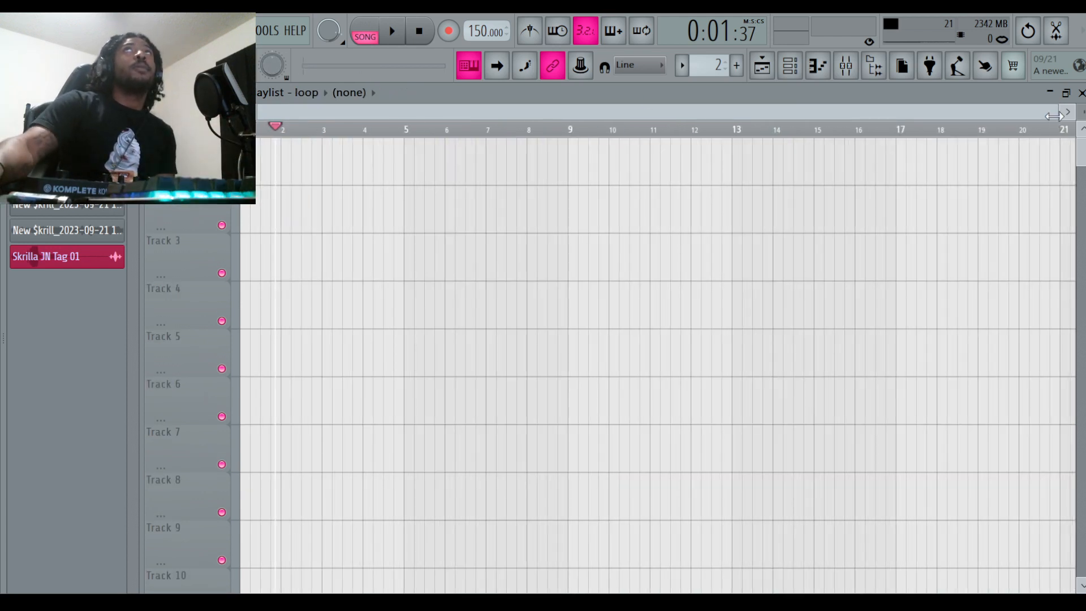
Open the VacuumPro instrument from the channel rack and move its window so the whole synth can be examined
{"action": "left_click", "coordinate": [790, 66]}
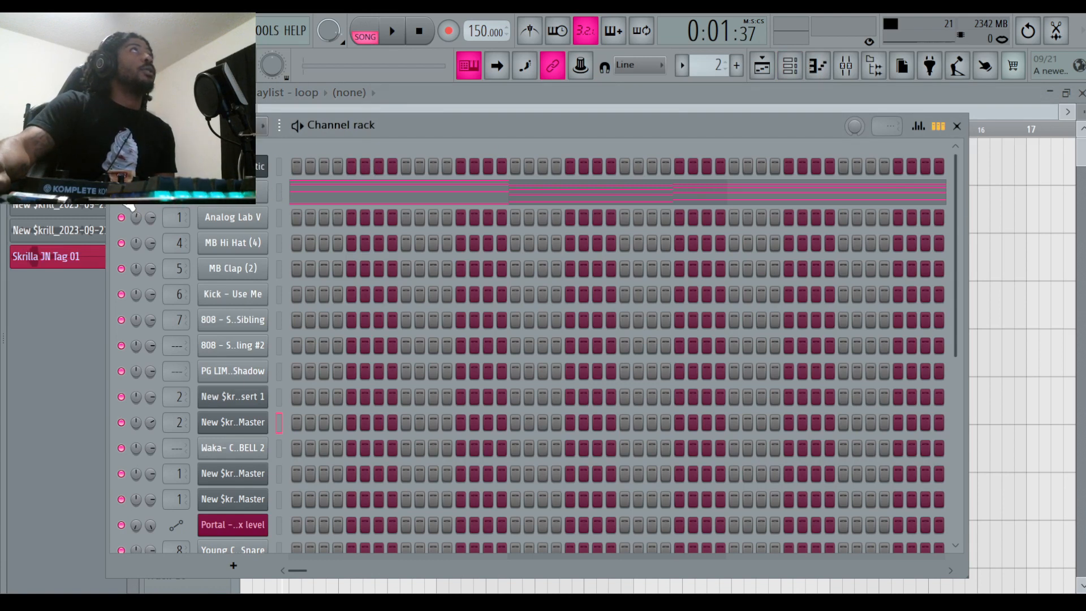
{"action": "left_click", "coordinate": [248, 204]}
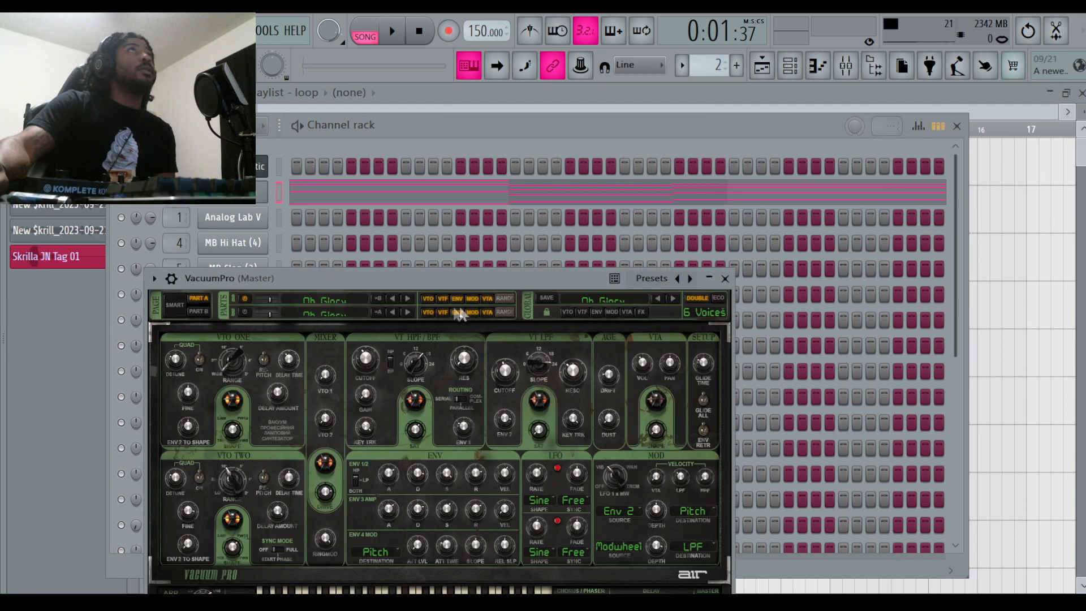
{"action": "left_click_drag", "start_coordinate": [409, 280], "coordinate": [444, 213]}
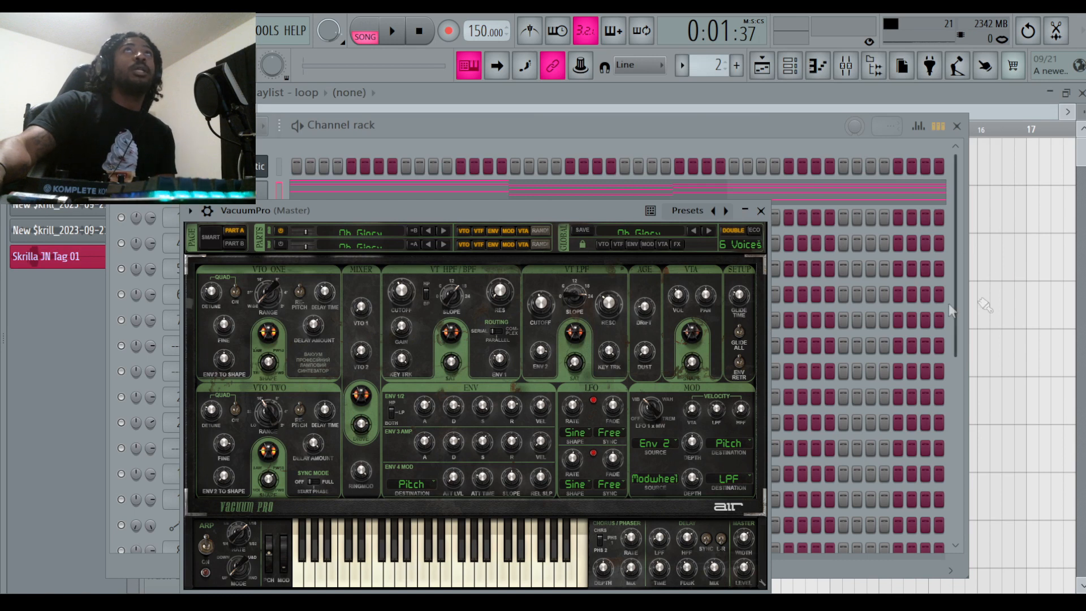
{"action": "left_click", "coordinate": [1007, 259]}
{"action": "left_click", "coordinate": [302, 172]}
{"action": "right_click", "coordinate": [335, 174]}
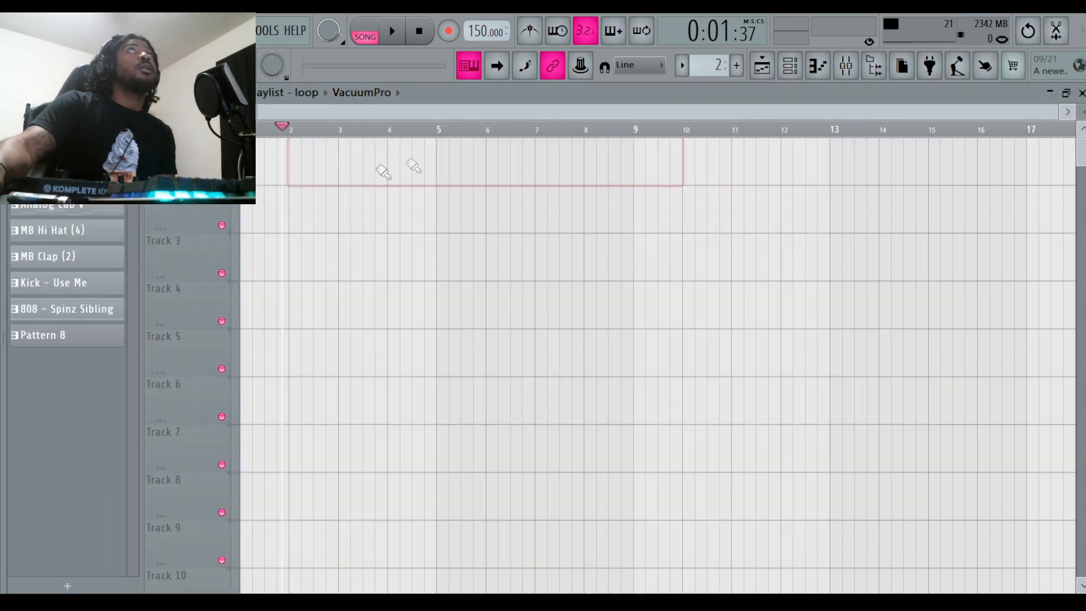
Play the VacuumPro pattern on its own in pattern mode and examine its chords in the piano roll
{"action": "key", "text": "l"}
{"action": "left_click", "coordinate": [790, 65]}
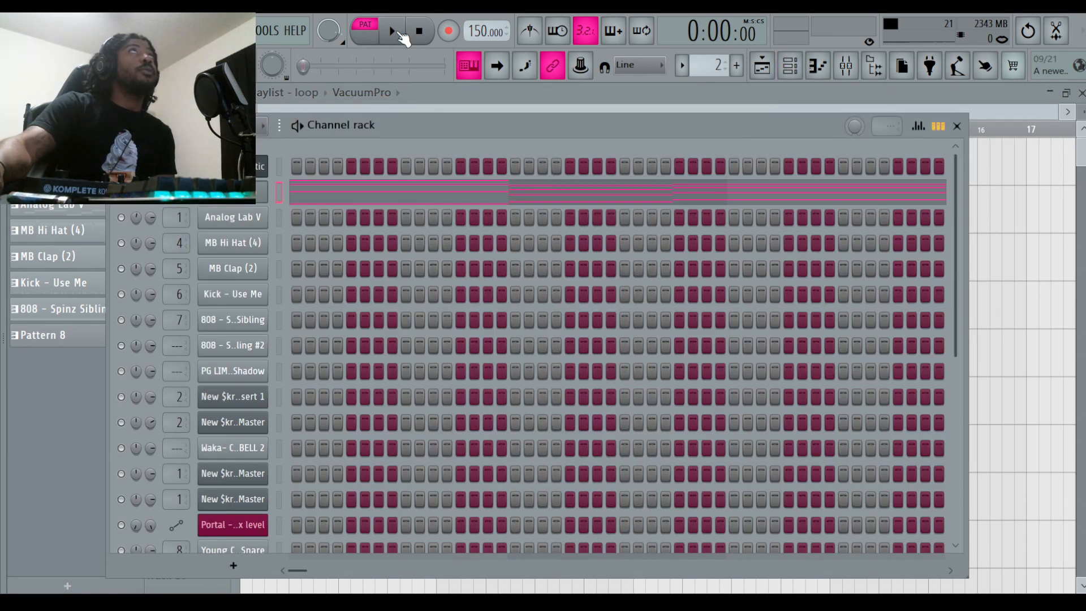
{"action": "left_click", "coordinate": [399, 33]}
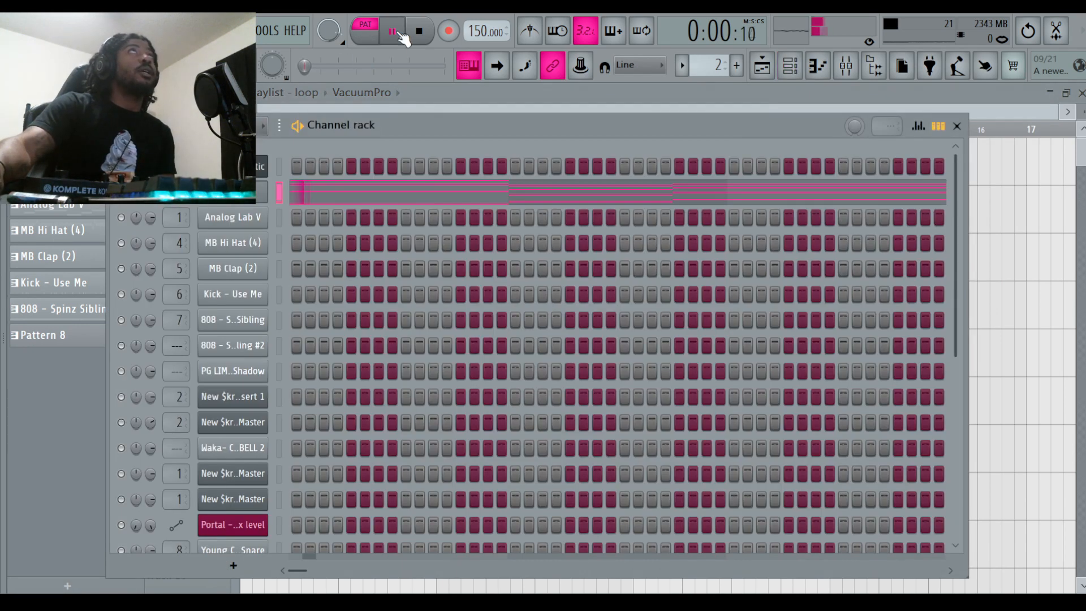
{"action": "left_click", "coordinate": [486, 199]}
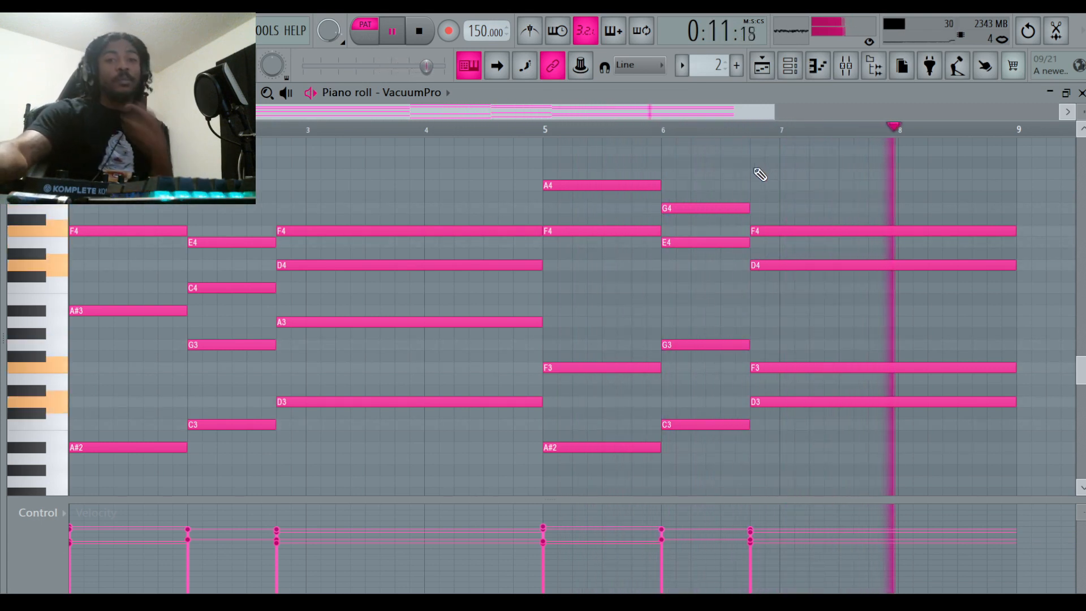
{"action": "left_click", "coordinate": [421, 35]}
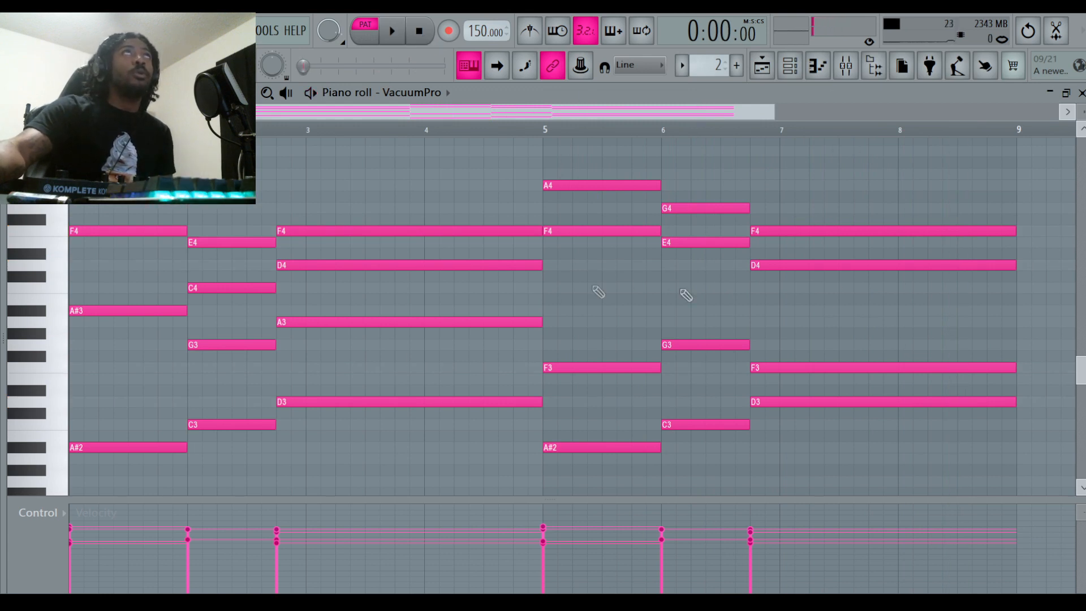
Switch to pattern 3 and open the Analog Lab V instrument to examine its preset, closing it when finished
{"action": "left_click", "coordinate": [790, 66]}
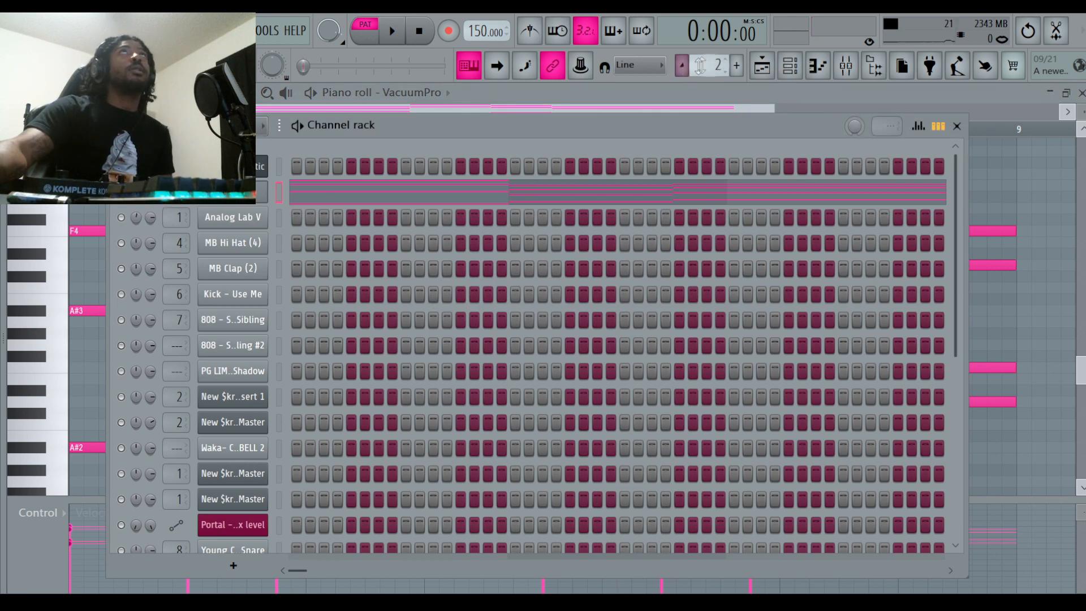
{"action": "left_click_drag", "start_coordinate": [702, 65], "coordinate": [701, 59]}
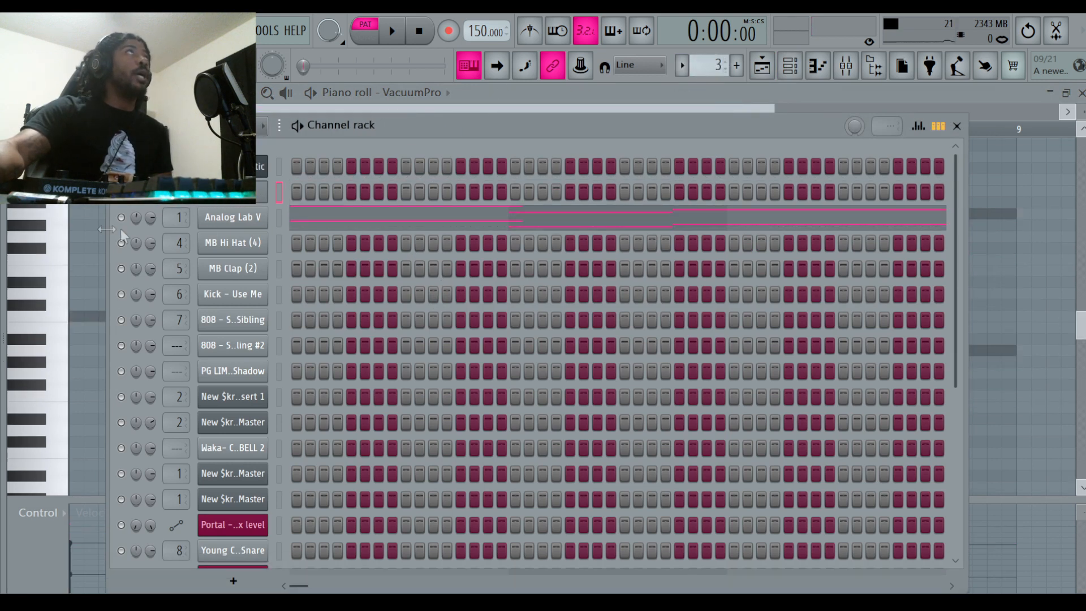
{"action": "left_click", "coordinate": [247, 223]}
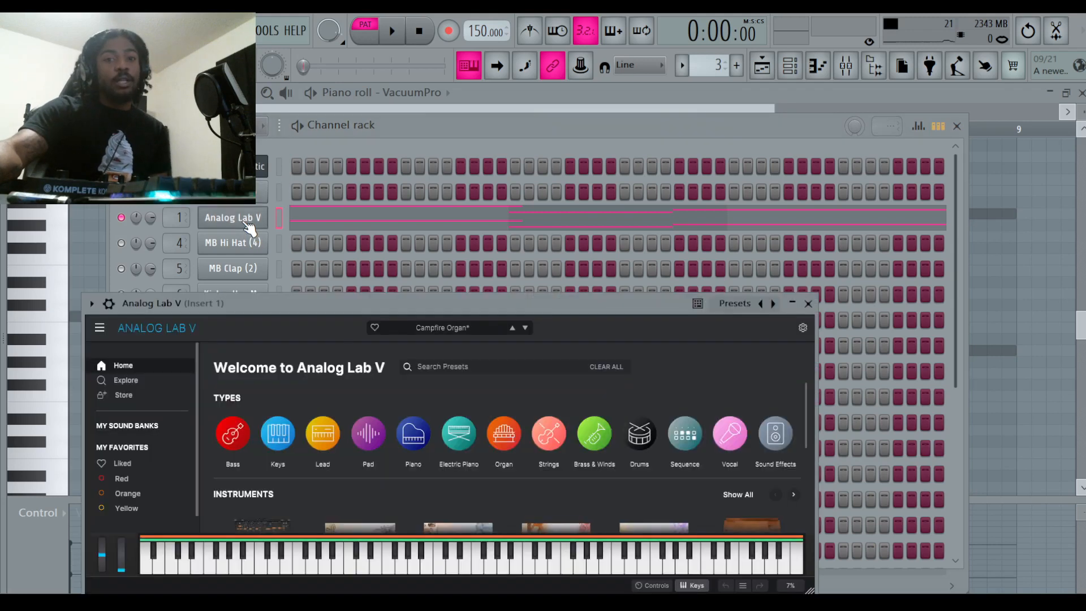
{"action": "left_click_drag", "start_coordinate": [339, 308], "coordinate": [494, 183]}
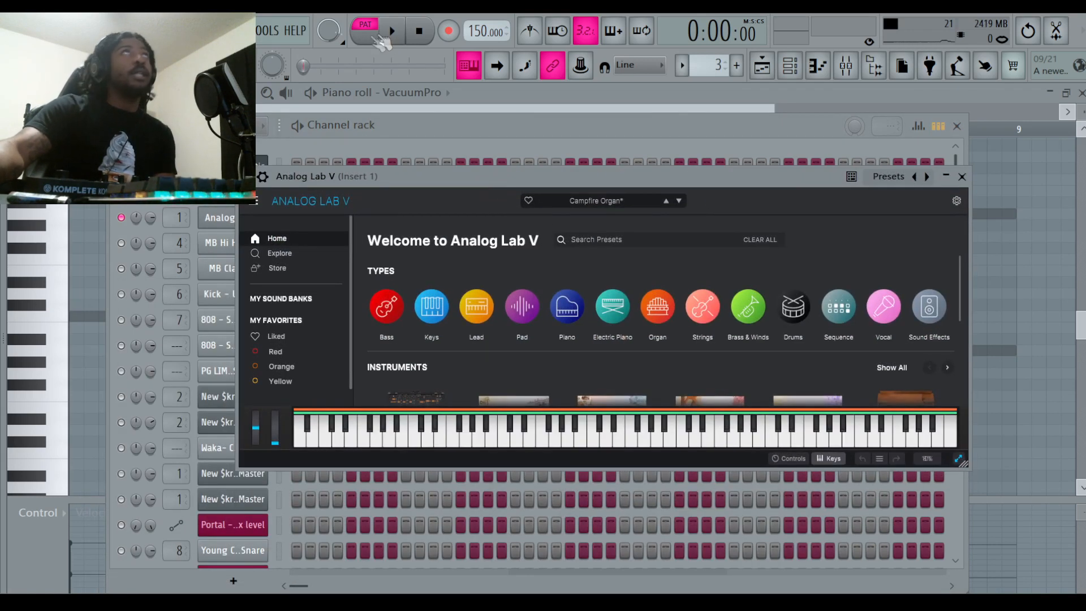
{"action": "left_click", "coordinate": [125, 207]}
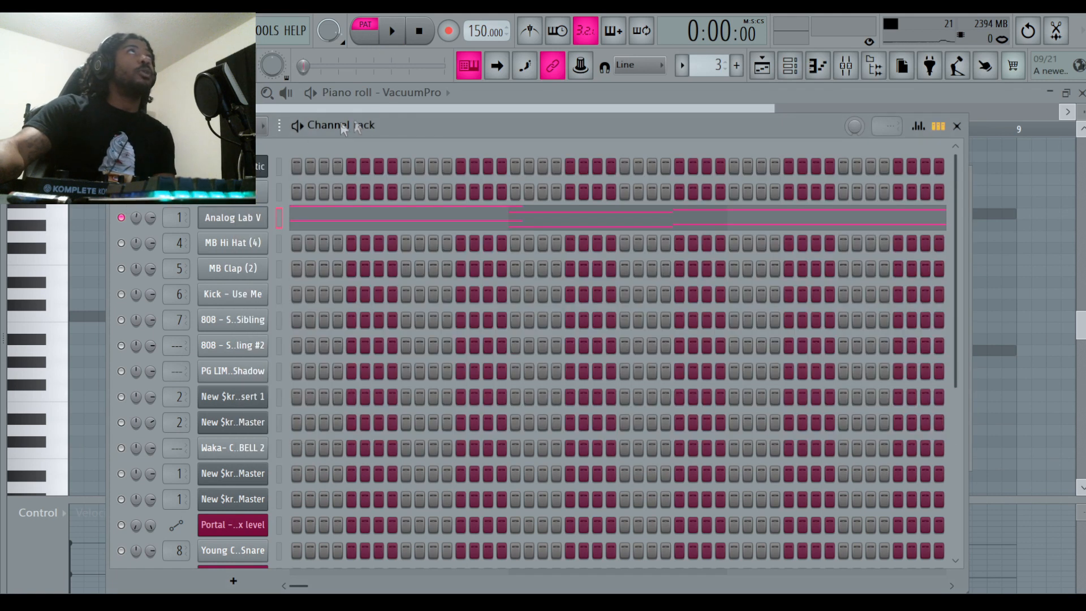
Play the Analog Lab V pattern, examine its notes in the piano roll, and place the playhead at bar 5
{"action": "left_click", "coordinate": [396, 43]}
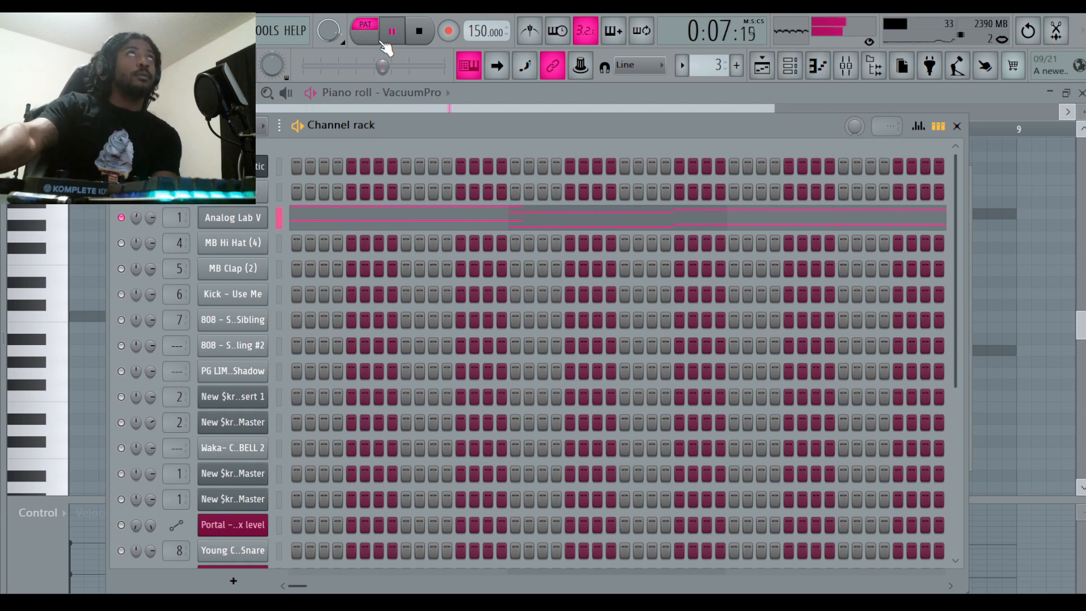
{"action": "left_click", "coordinate": [413, 221]}
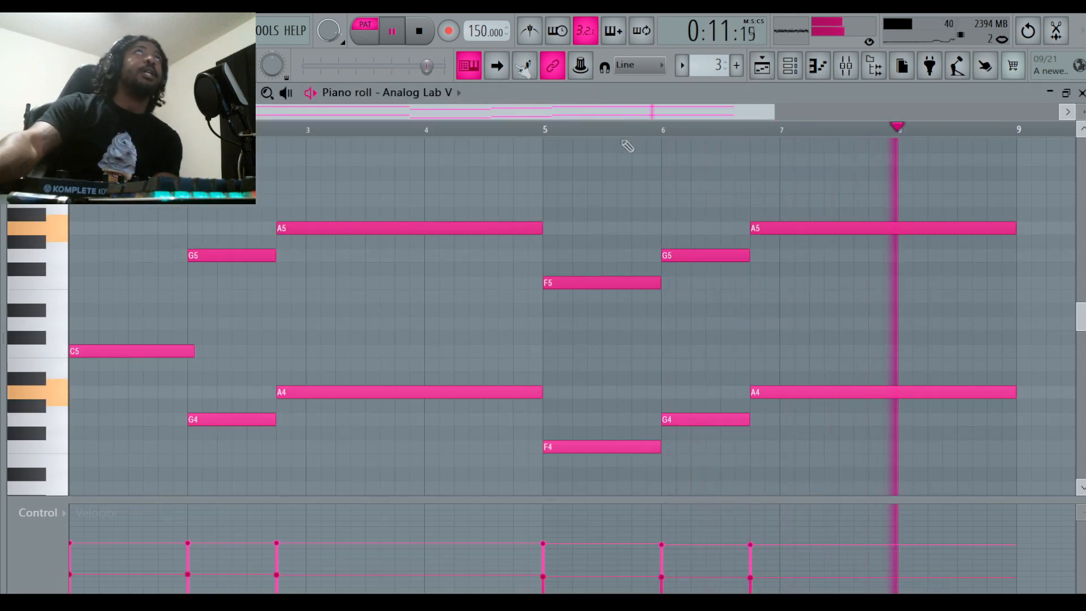
{"action": "key", "text": "space"}
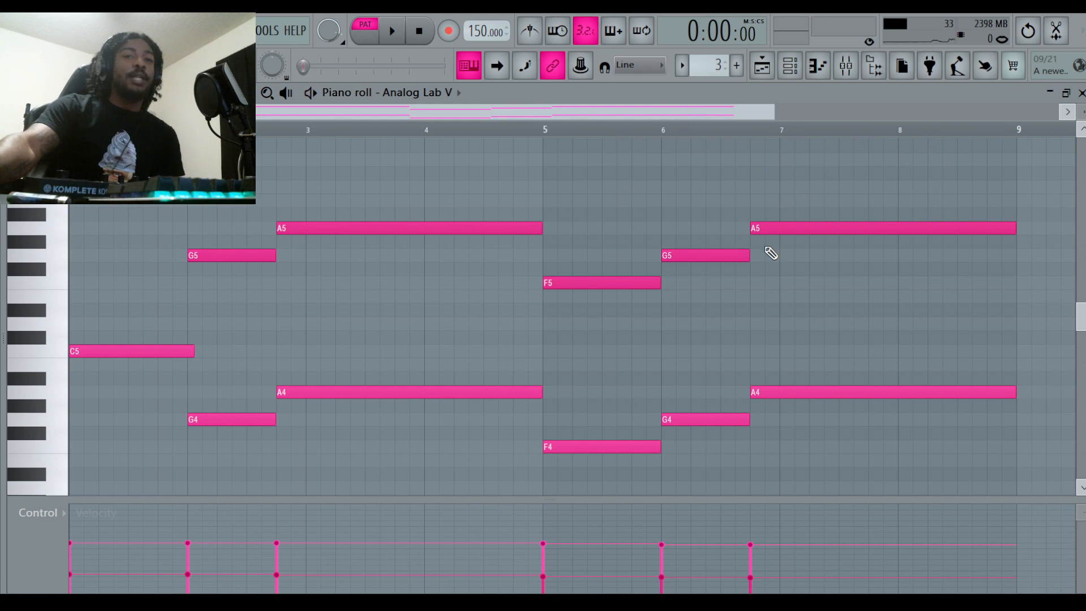
{"action": "left_click", "coordinate": [545, 131]}
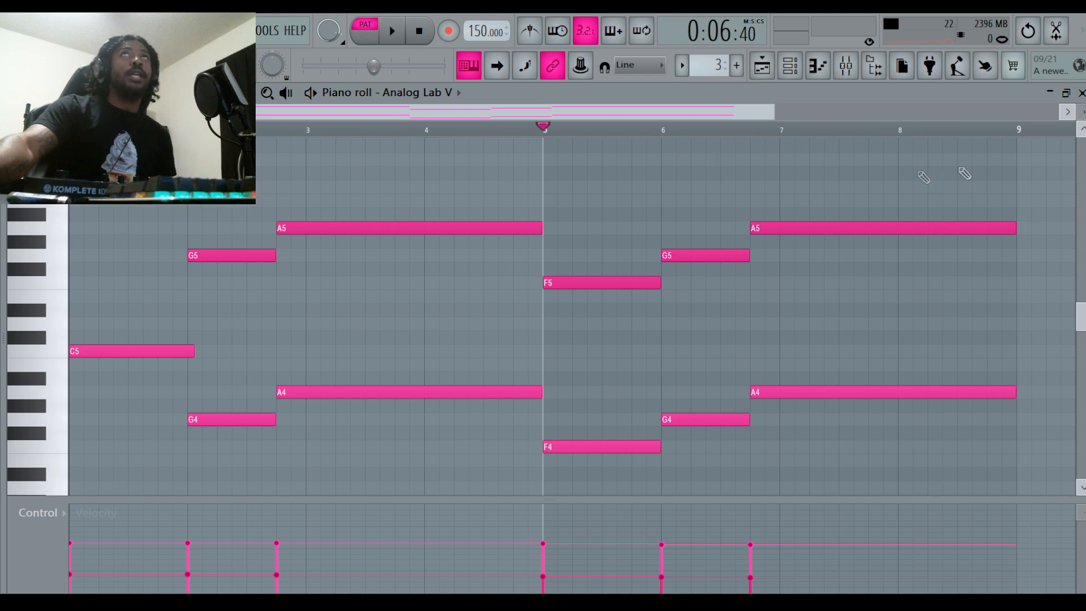
Return to the channel rack and replay the Analog Lab V pattern from the beginning
{"action": "left_click", "coordinate": [790, 66]}
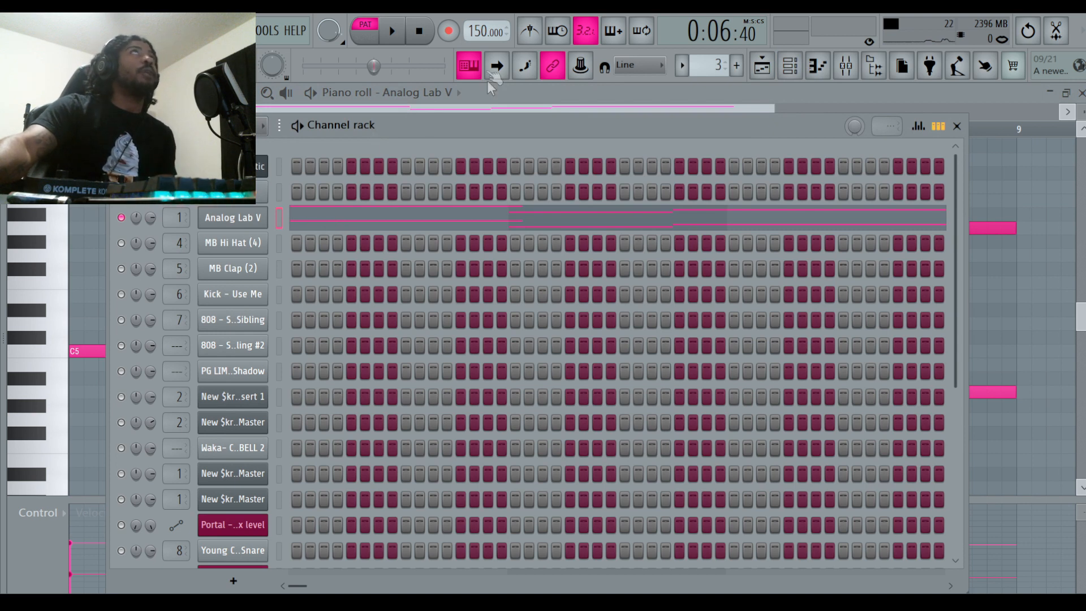
{"action": "left_click", "coordinate": [396, 32]}
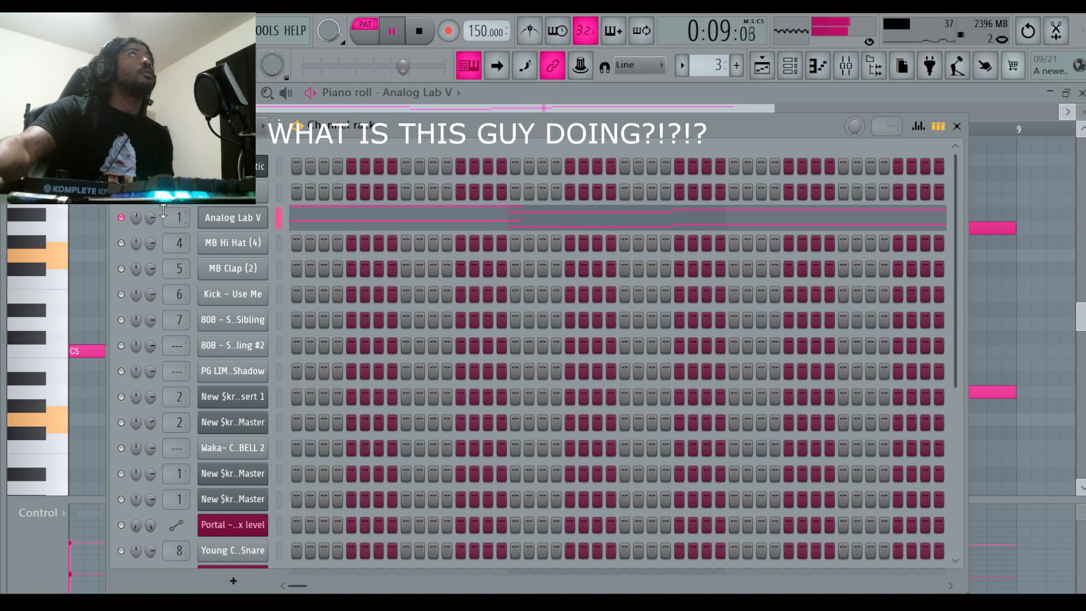
{"action": "left_click", "coordinate": [418, 32]}
{"action": "left_click", "coordinate": [398, 32]}
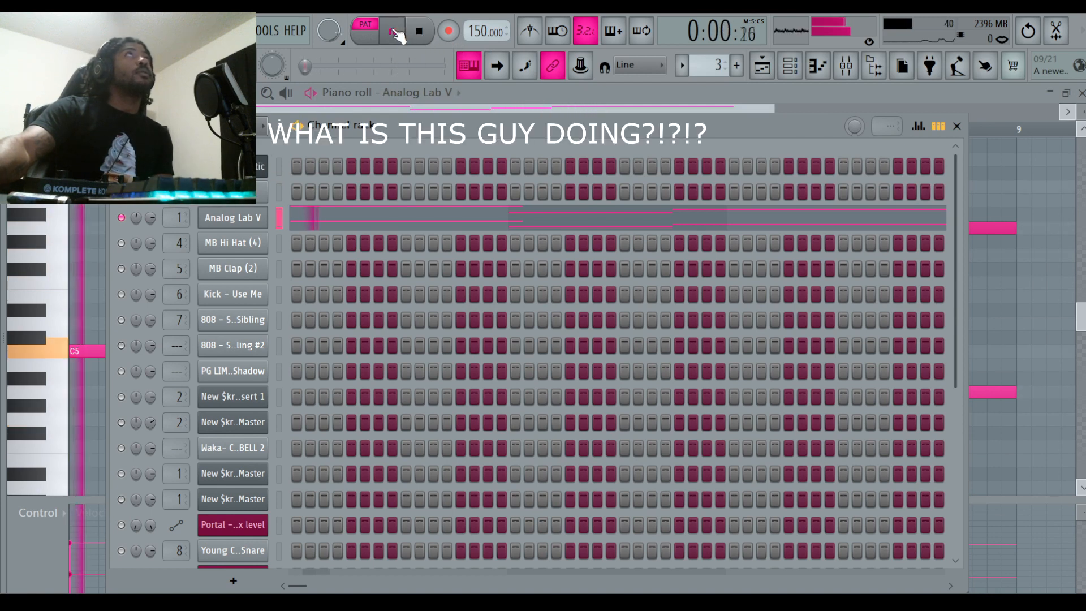
{"action": "left_click", "coordinate": [415, 35]}
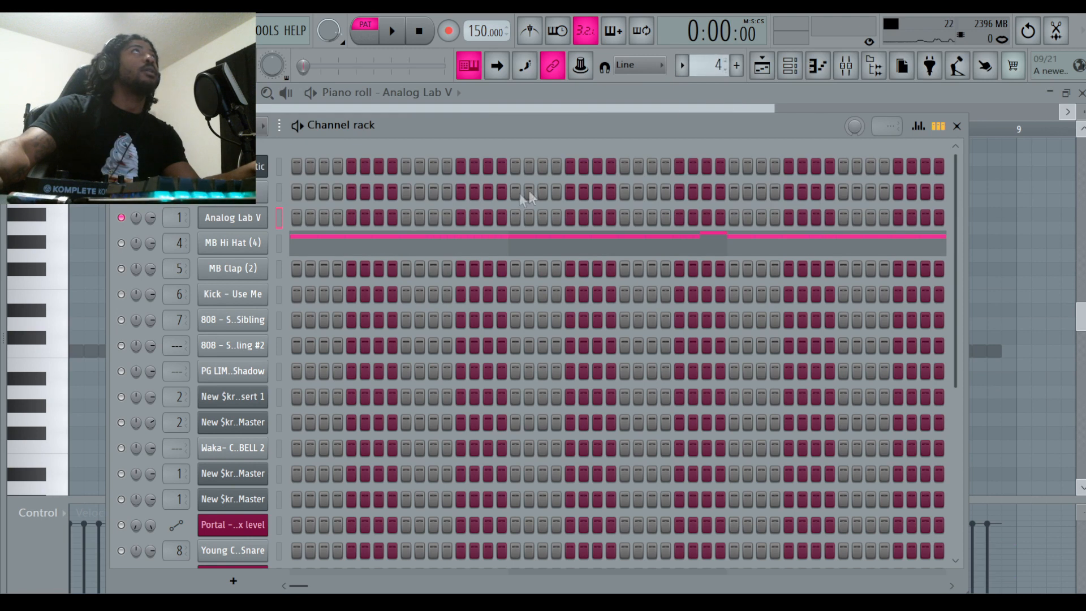
Switch to pattern 1, play it, and examine the Dark Star Accoustic melody in the piano roll
{"action": "key", "text": "KP_Subtract"}
{"action": "key", "text": "KP_Subtract"}
{"action": "key", "text": "KP_Subtract"}
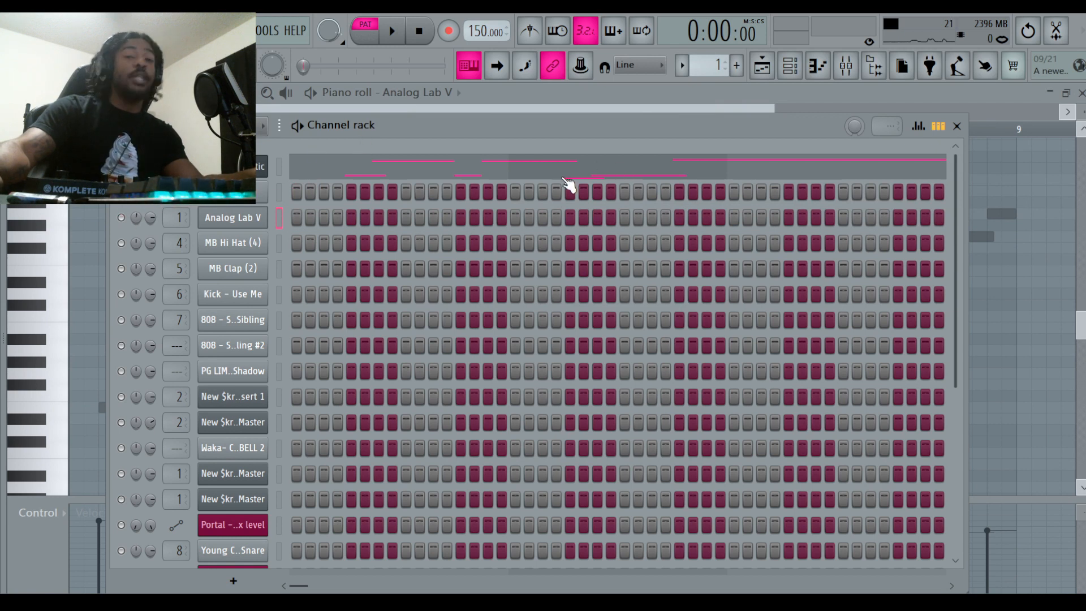
{"action": "left_click", "coordinate": [391, 40]}
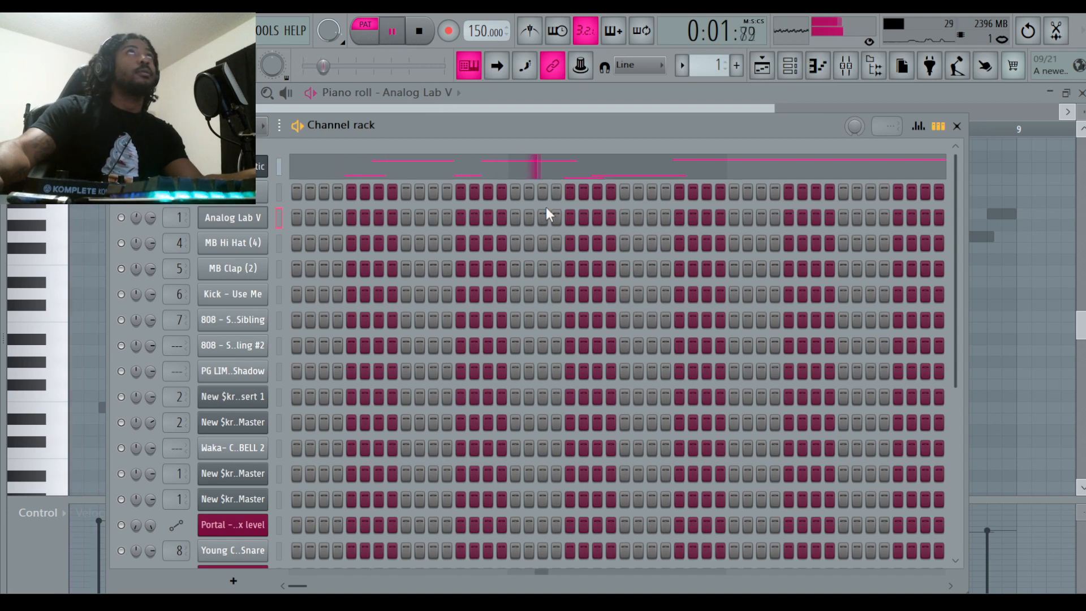
{"action": "double_click", "coordinate": [610, 178]}
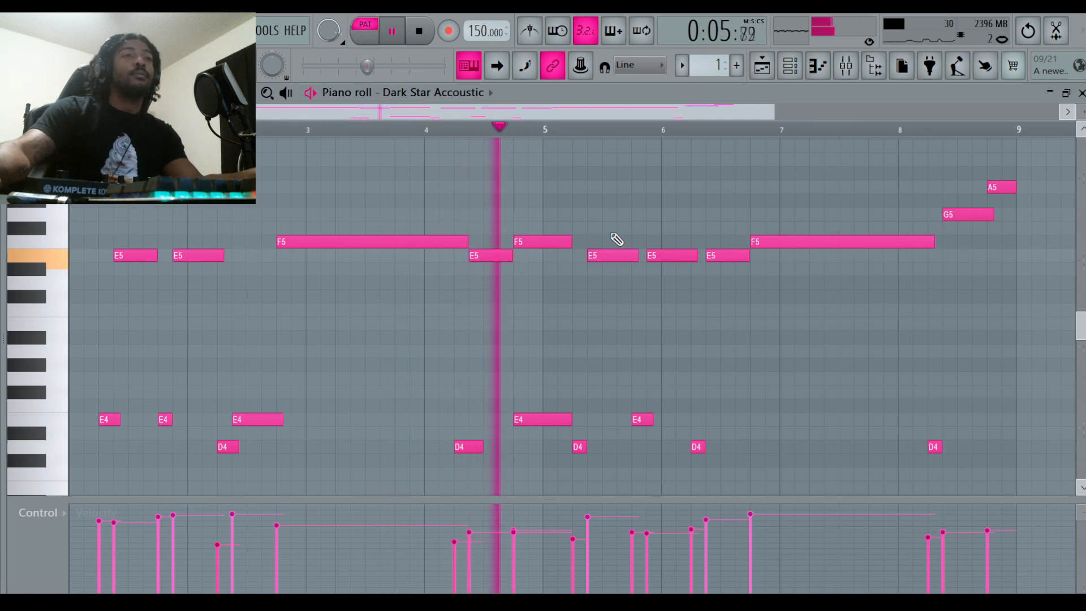
Examine the FLEX preset used by the Dark Star Accoustic channel, and stop playback
{"action": "left_click", "coordinate": [790, 65]}
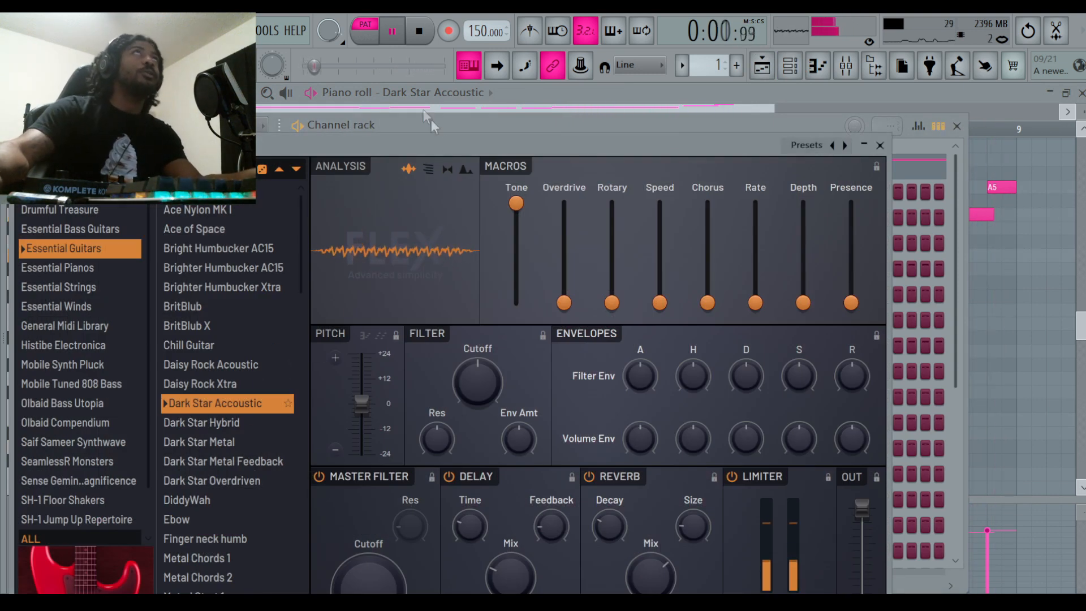
{"action": "key", "text": "space"}
{"action": "left_click", "coordinate": [799, 122]}
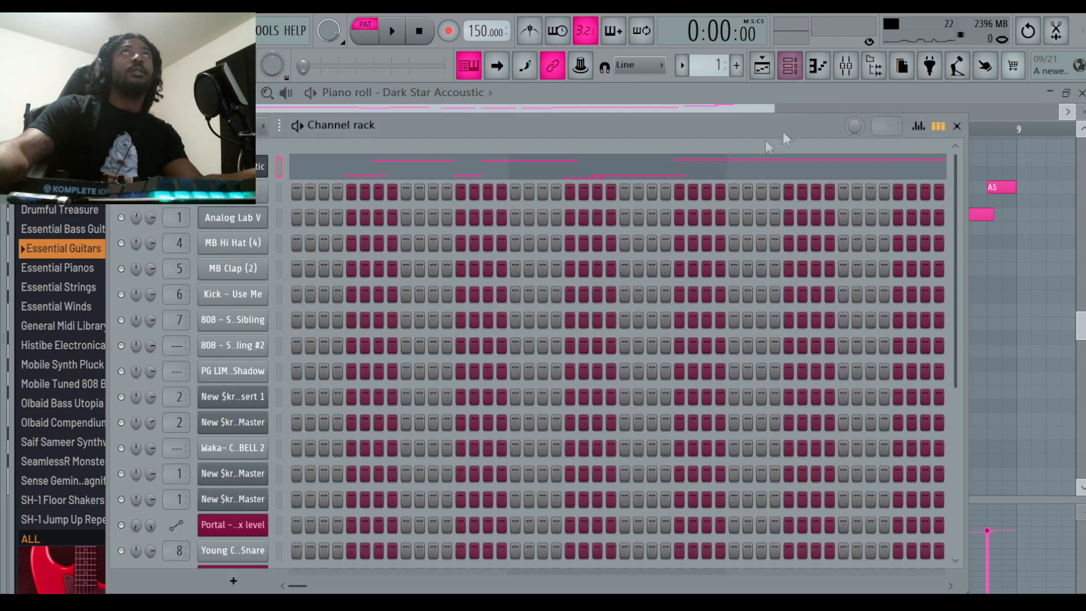
Place the Dark Star Accoustic pattern on track 1 of the loop arrangement, starting at bar 1
{"action": "key", "text": "F5"}
{"action": "left_click", "coordinate": [535, 179]}
{"action": "left_click", "coordinate": [762, 69]}
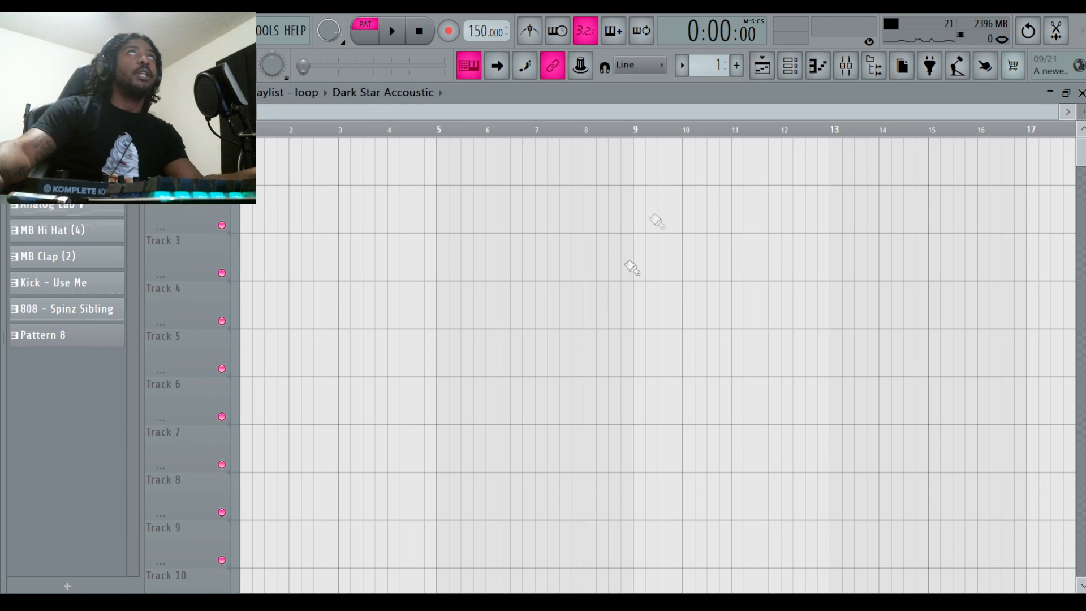
{"action": "left_click", "coordinate": [359, 176]}
{"action": "left_click_drag", "start_coordinate": [387, 159], "coordinate": [289, 161]}
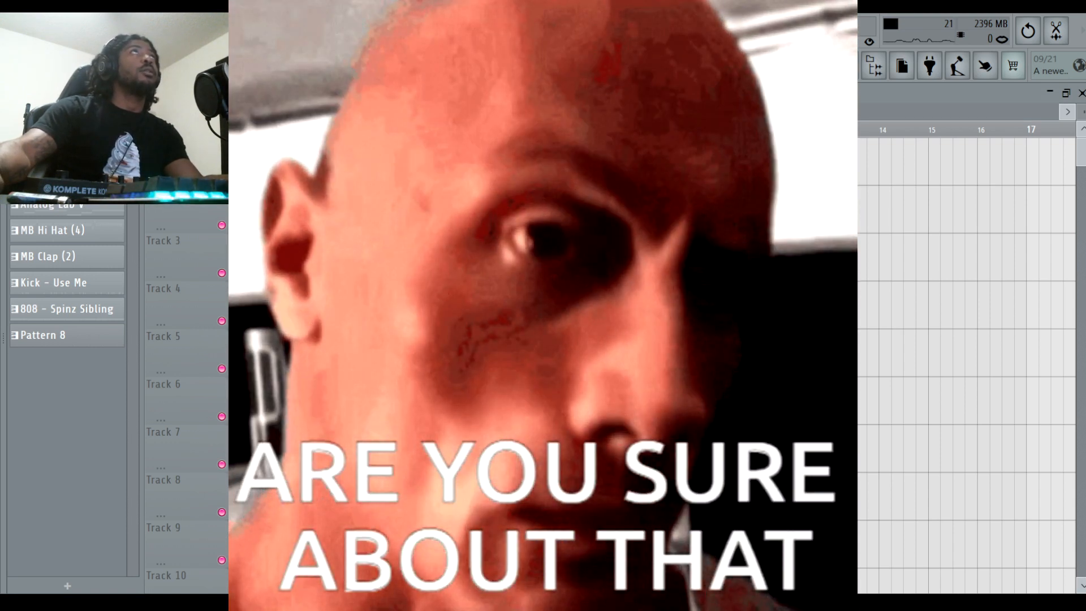
Place the VacuumPro pattern on track 2 and the Analog Lab V pattern on track 3, both starting at bar 1
{"action": "left_click", "coordinate": [276, 210]}
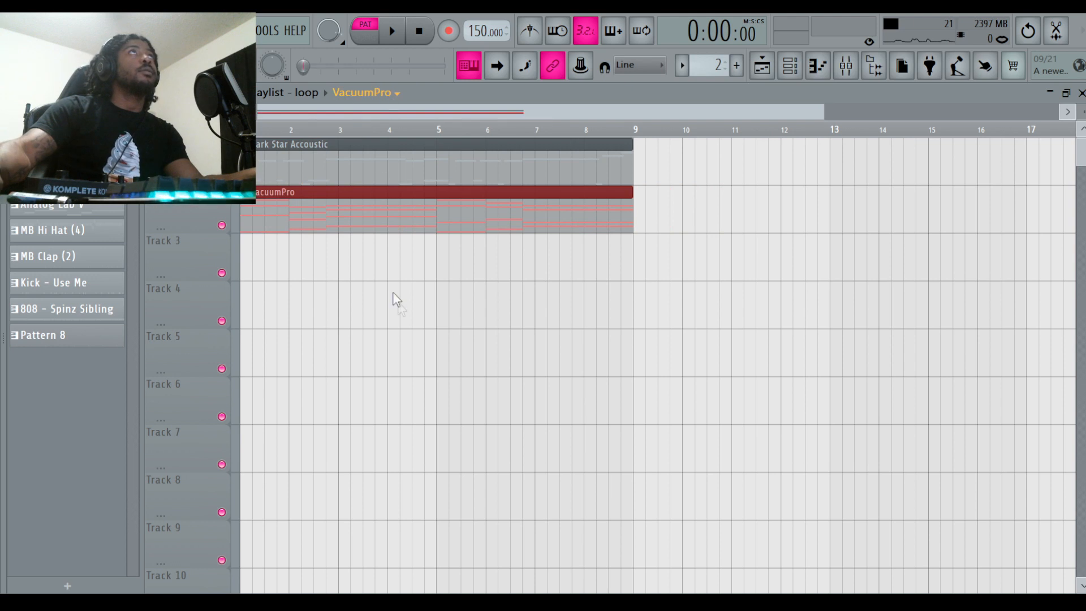
{"action": "key", "text": "KP_Add"}
{"action": "left_click", "coordinate": [370, 275]}
{"action": "left_click_drag", "start_coordinate": [378, 272], "coordinate": [208, 272]}
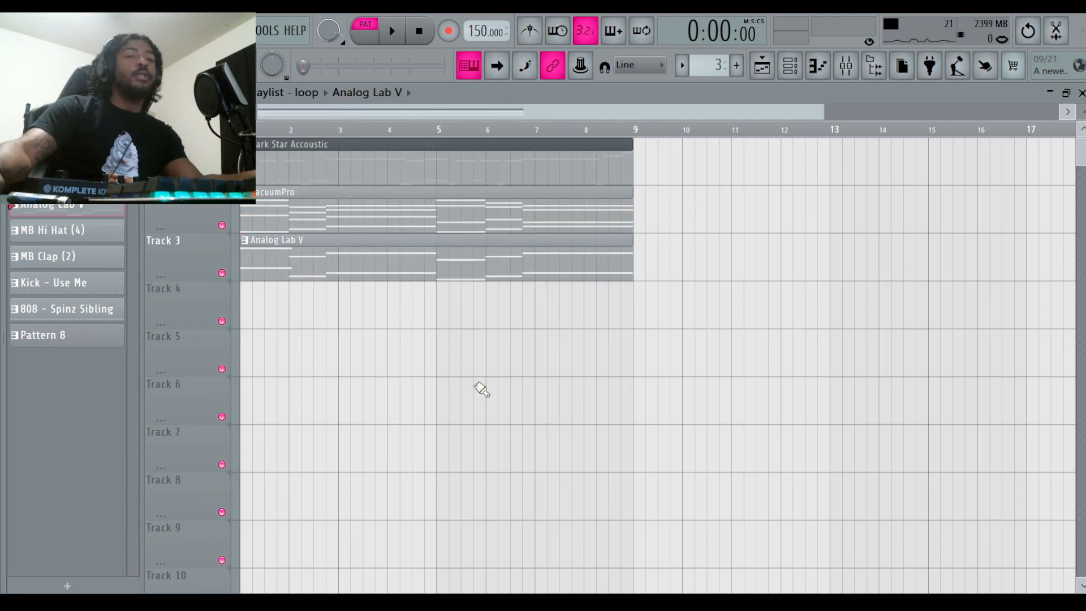
Play the loop arrangement in song mode to hear the three melody patterns layered together
{"action": "key", "text": "l"}
{"action": "key", "text": "space"}
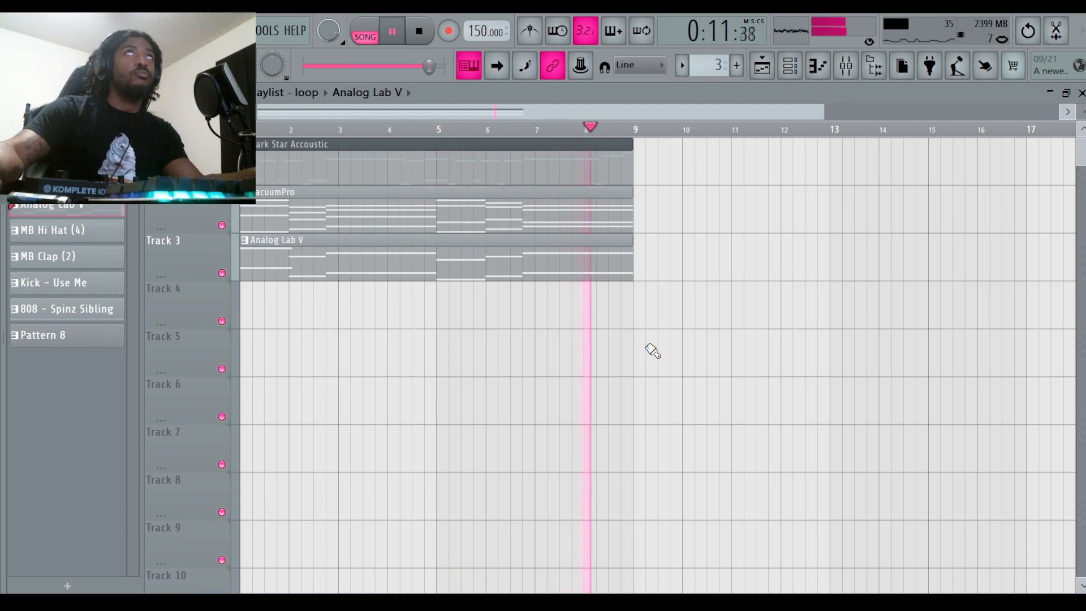
{"action": "key", "text": "space"}
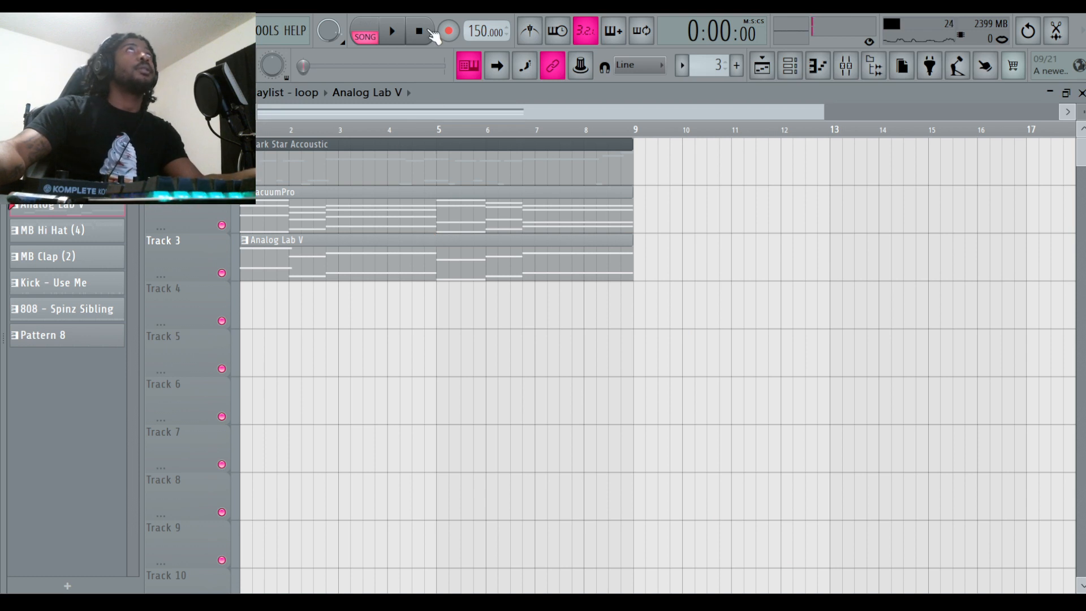
Render the Master output of the layered loop to a new audio clip in the playlist
{"action": "left_click", "coordinate": [848, 66]}
{"action": "left_click", "coordinate": [389, 215]}
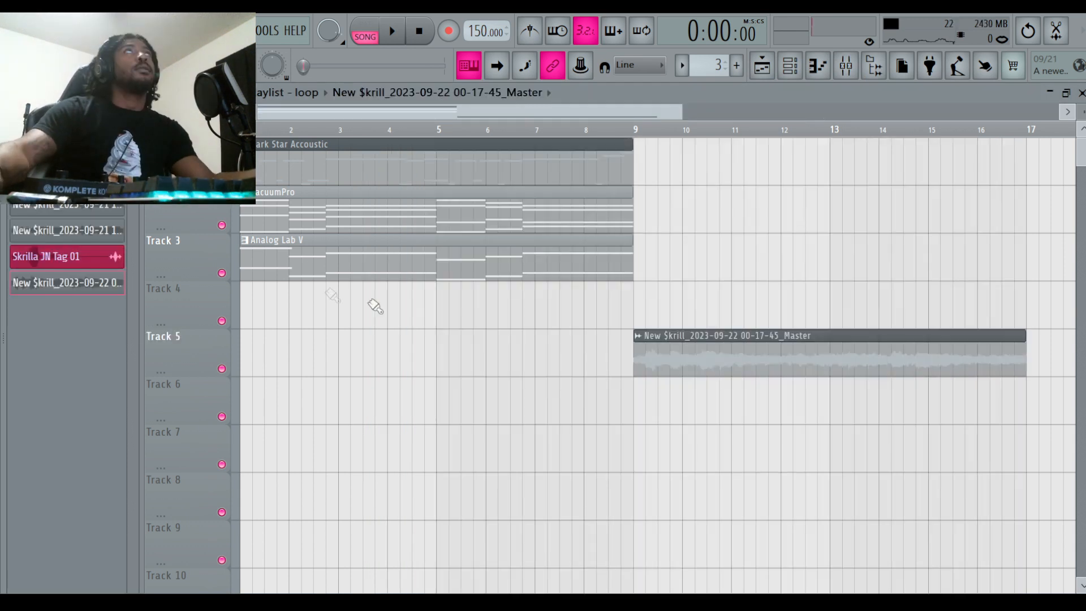
Mute tracks 1, 2 and 3 and move the rendered Master clip on track 5 to start at bar 1
{"action": "left_click", "coordinate": [222, 273]}
{"action": "left_click", "coordinate": [222, 225]}
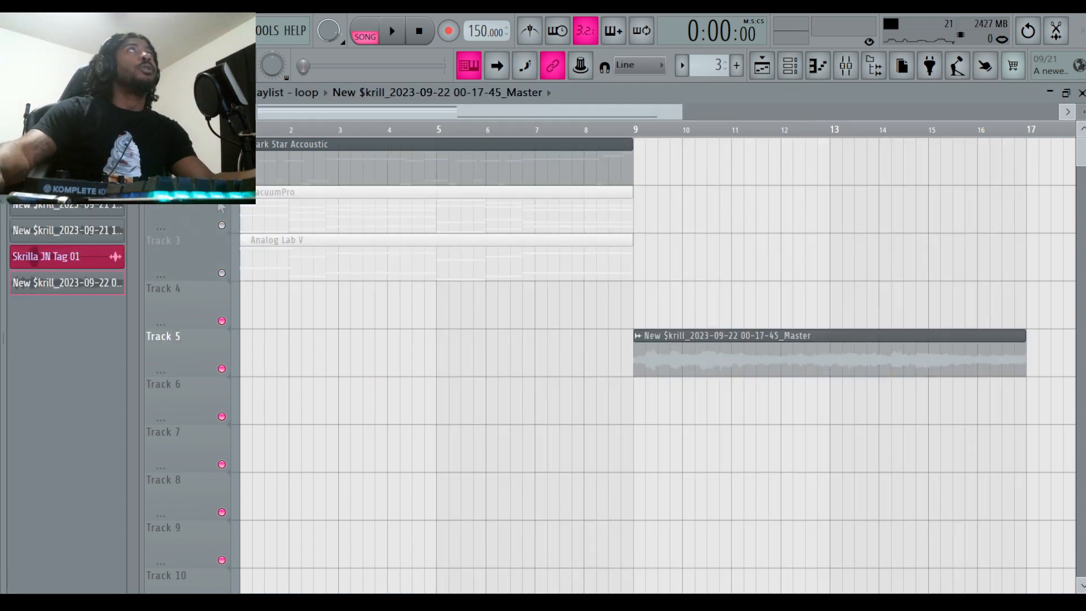
{"action": "left_click", "coordinate": [222, 178]}
{"action": "left_click_drag", "start_coordinate": [682, 356], "coordinate": [288, 356]}
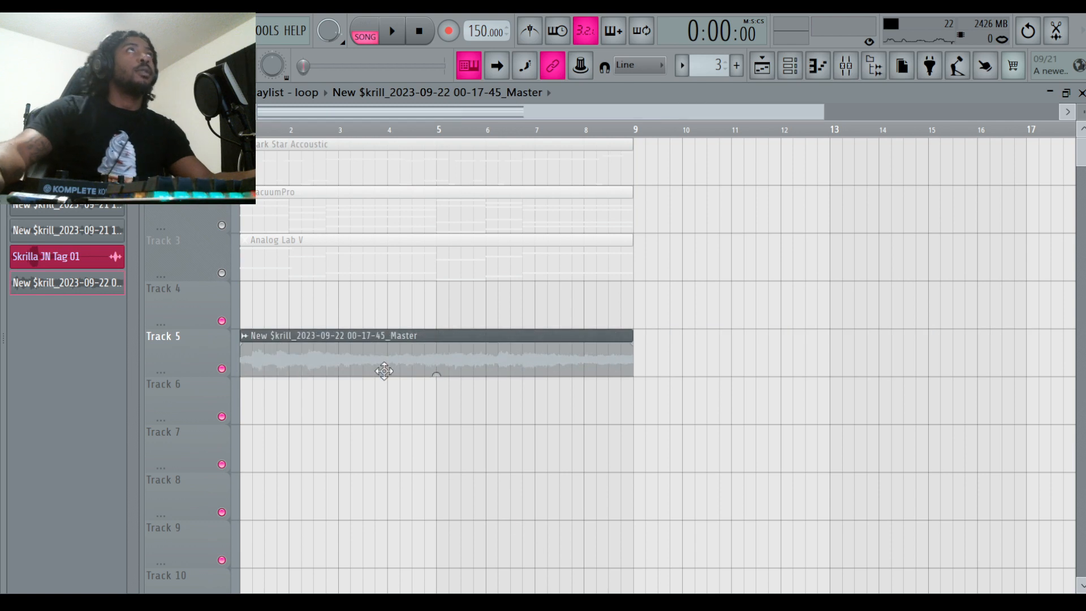
{"action": "double_click", "coordinate": [358, 349]}
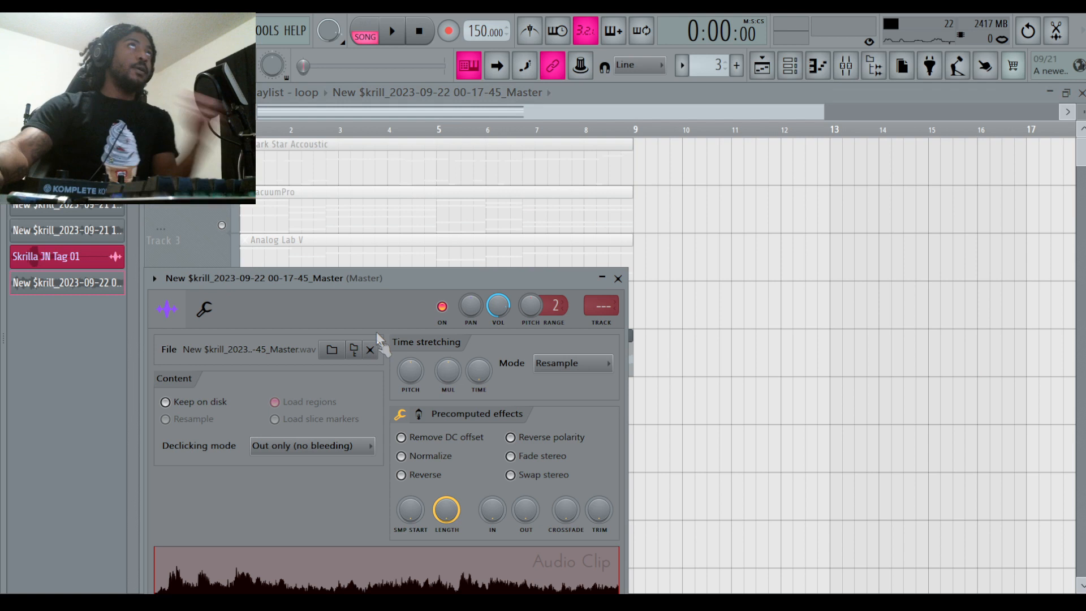
{"action": "left_click_drag", "start_coordinate": [363, 281], "coordinate": [826, 191]}
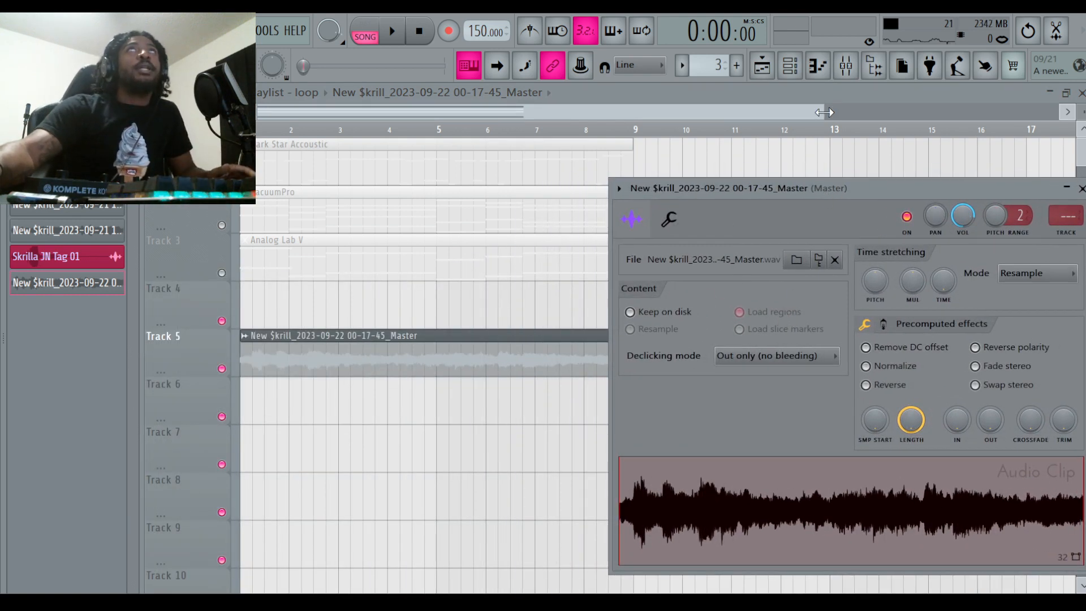
{"action": "left_click_drag", "start_coordinate": [797, 187], "coordinate": [767, 195]}
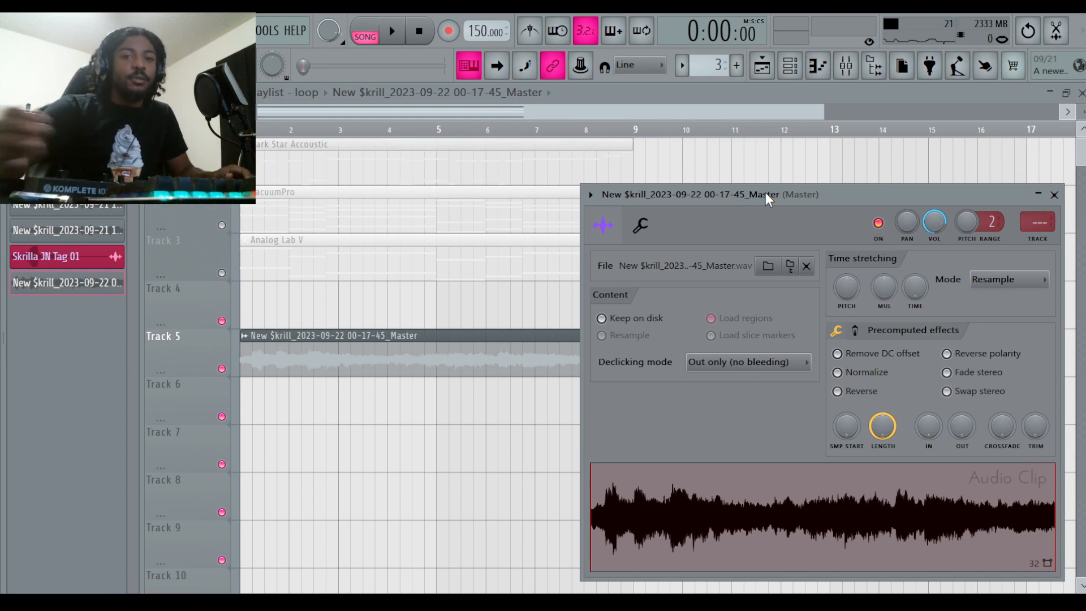
{"action": "key", "text": "Escape"}
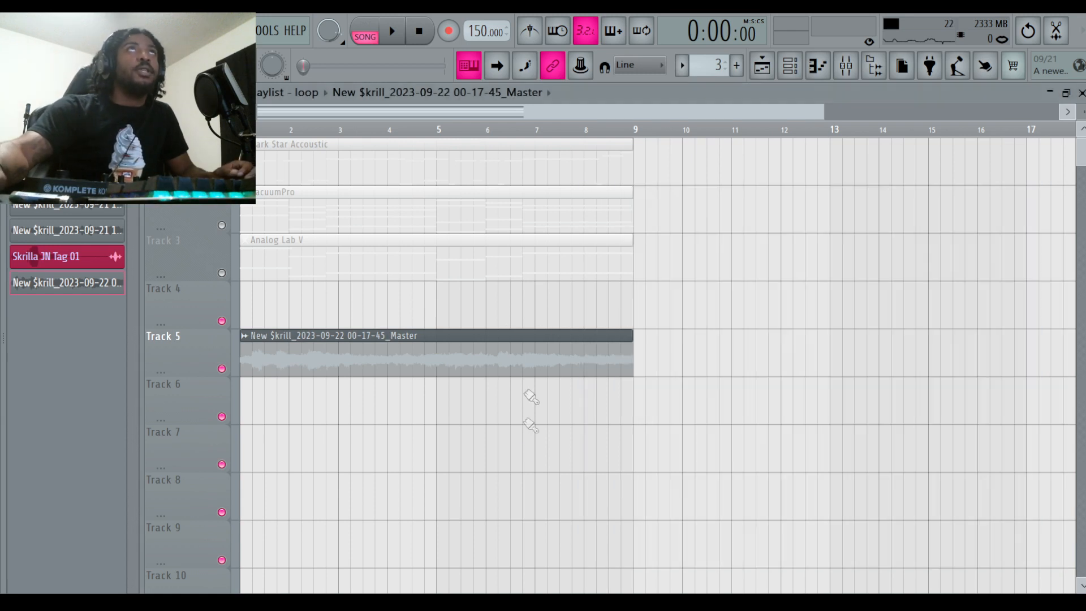
{"action": "double_click", "coordinate": [505, 347]}
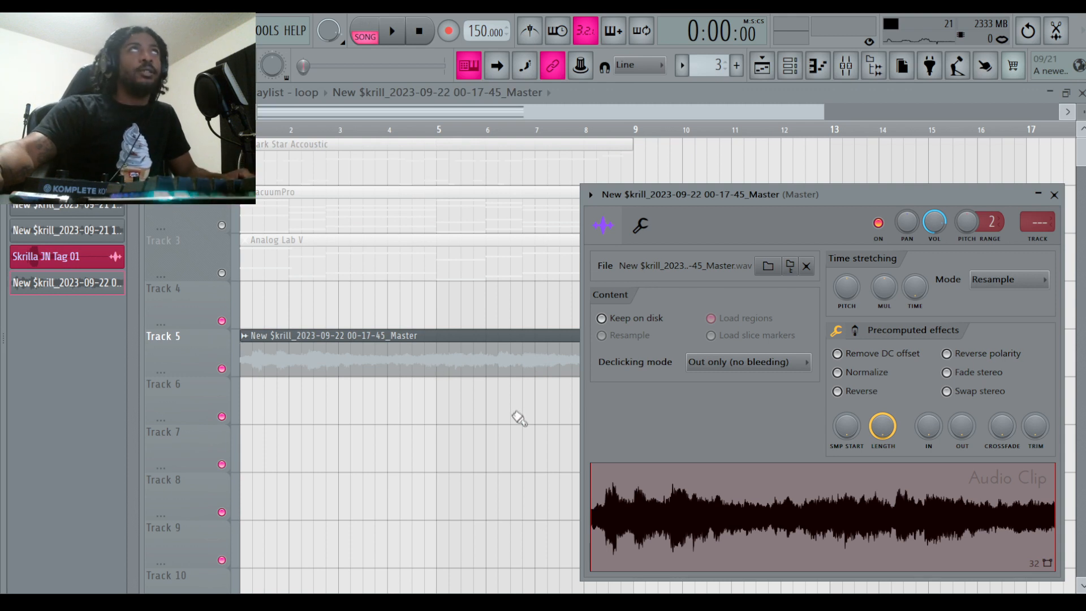
{"action": "right_click", "coordinate": [521, 449]}
Time-stretch the rendered Master clip down to four bars in Resample mode and play it back
{"action": "double_click", "coordinate": [485, 363]}
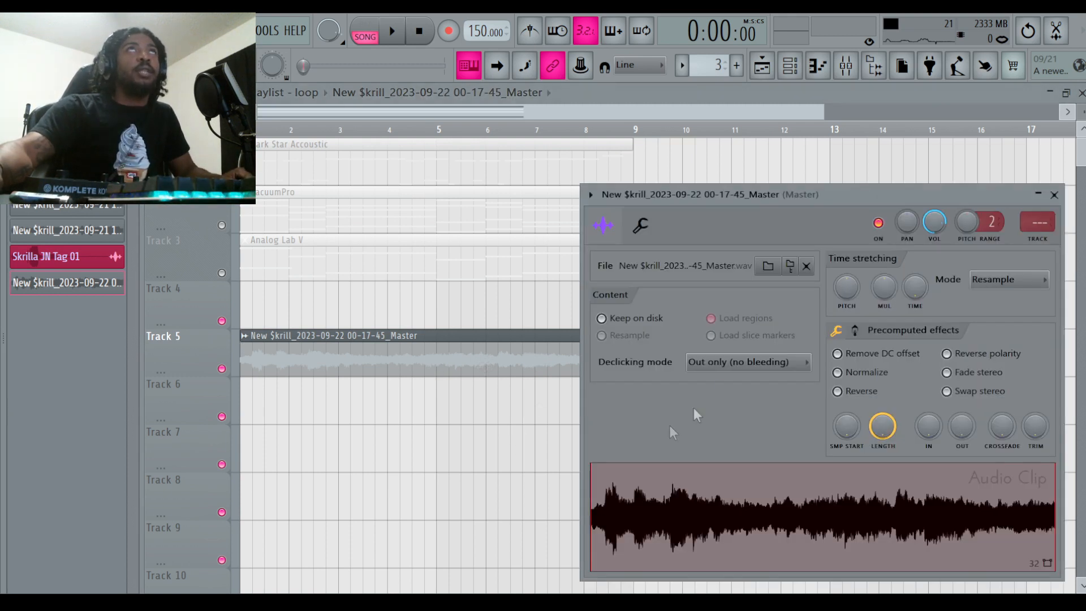
{"action": "left_click_drag", "start_coordinate": [770, 188], "coordinate": [608, 274]}
{"action": "left_click_drag", "start_coordinate": [763, 374], "coordinate": [763, 342]}
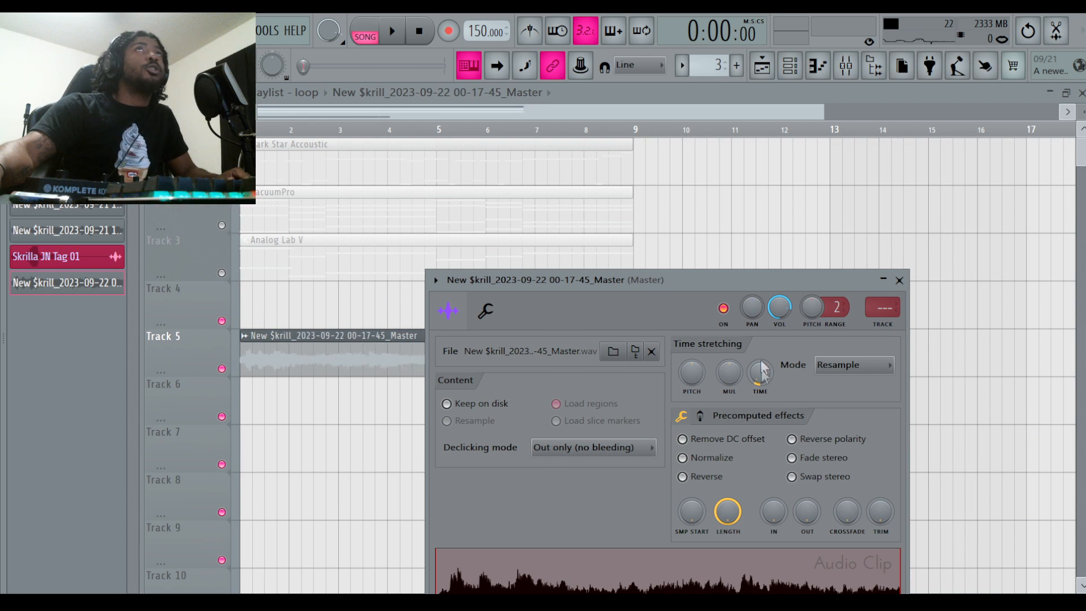
{"action": "left_click_drag", "start_coordinate": [690, 273], "coordinate": [857, 200]}
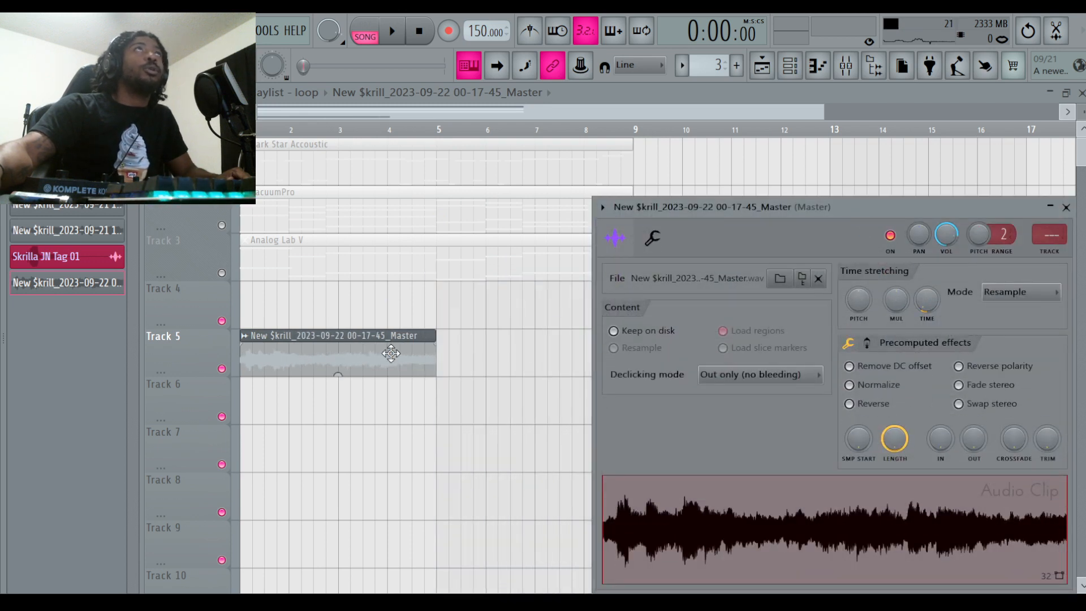
{"action": "left_click_drag", "start_coordinate": [924, 317], "coordinate": [924, 321]}
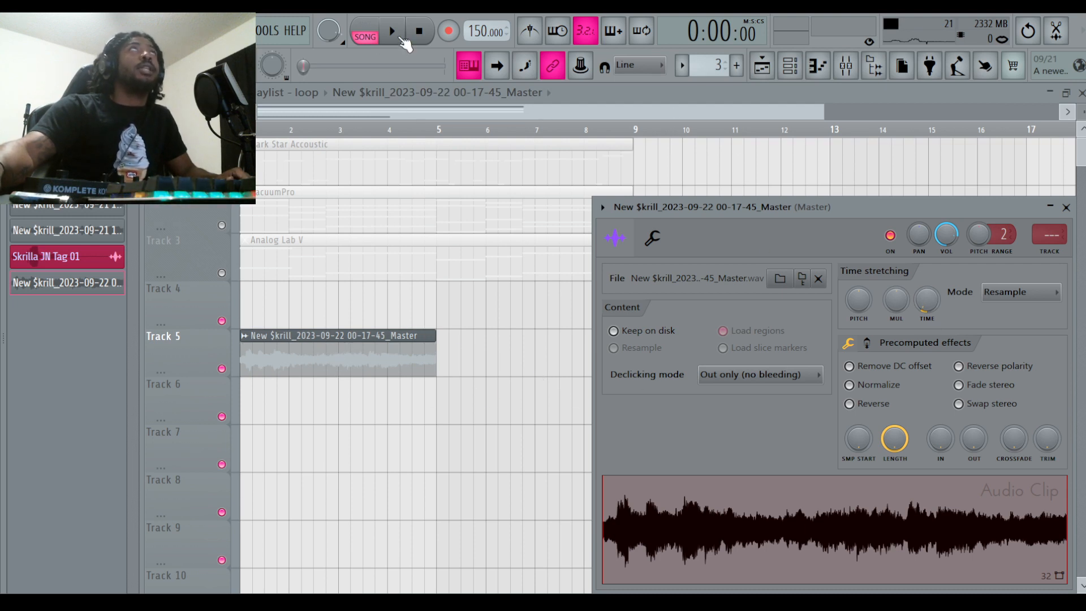
{"action": "left_click", "coordinate": [403, 37]}
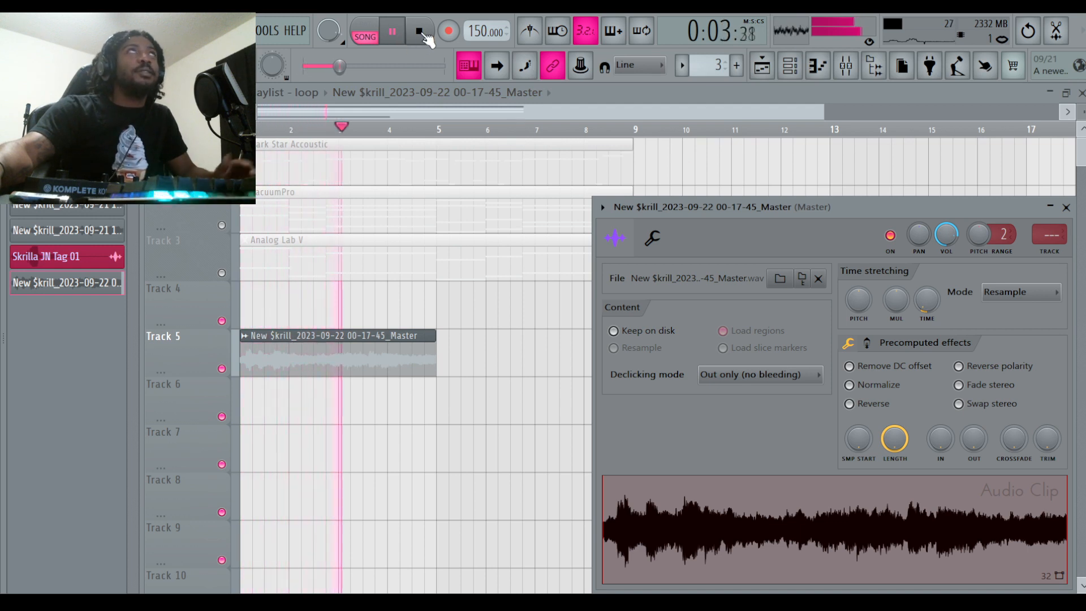
{"action": "left_click", "coordinate": [420, 33]}
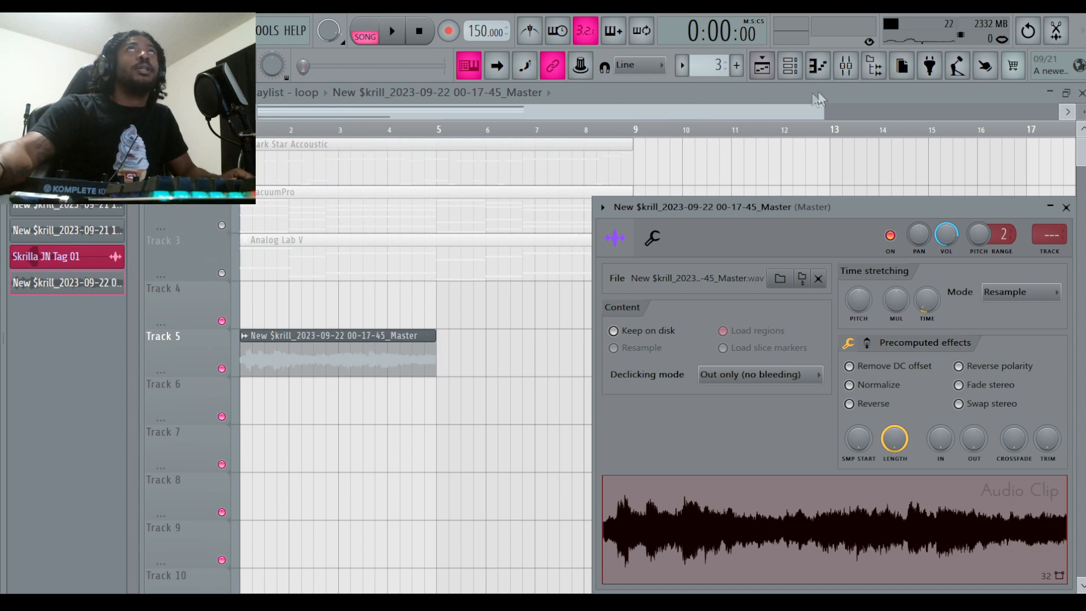
Route the rendered Master clip to mixer Insert 2, which holds the HalfTime, FilterFreak1, AIR Lo-Fi and Little Radiator effects
{"action": "left_click", "coordinate": [859, 64]}
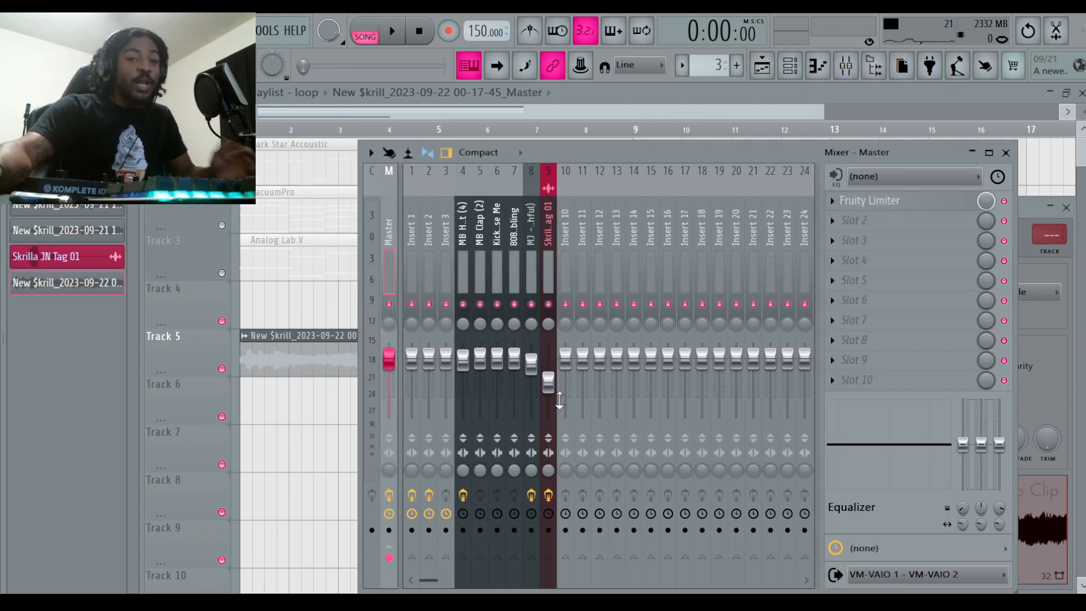
{"action": "left_click", "coordinate": [415, 227]}
{"action": "left_click", "coordinate": [428, 232]}
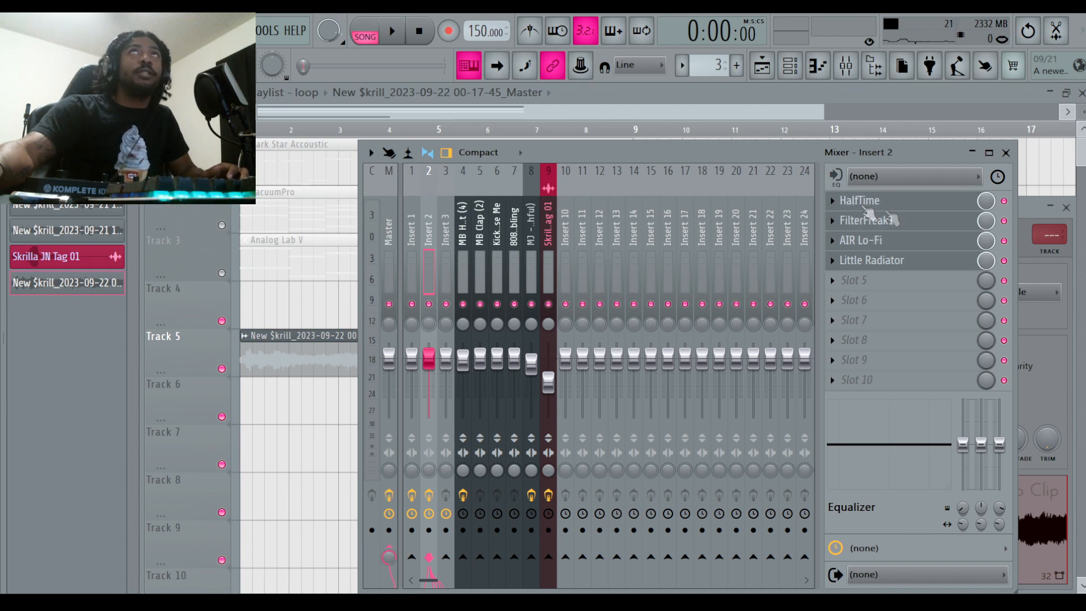
{"action": "double_click", "coordinate": [291, 350]}
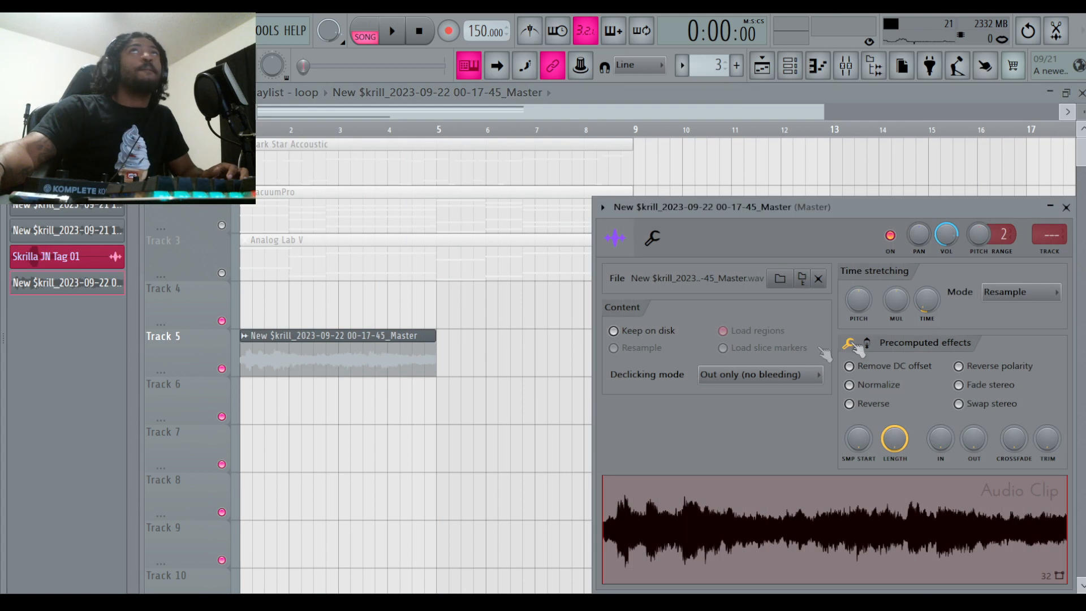
{"action": "left_click_drag", "start_coordinate": [870, 207], "coordinate": [756, 207]}
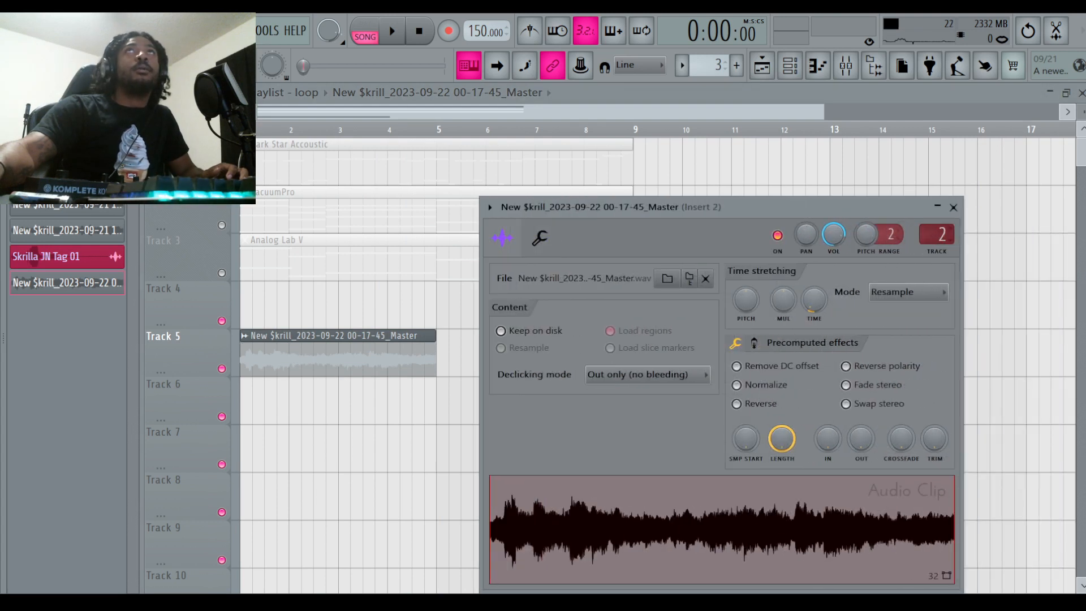
Play the sped-up clip through the Insert 2 effects and stop playback
{"action": "key", "text": "space"}
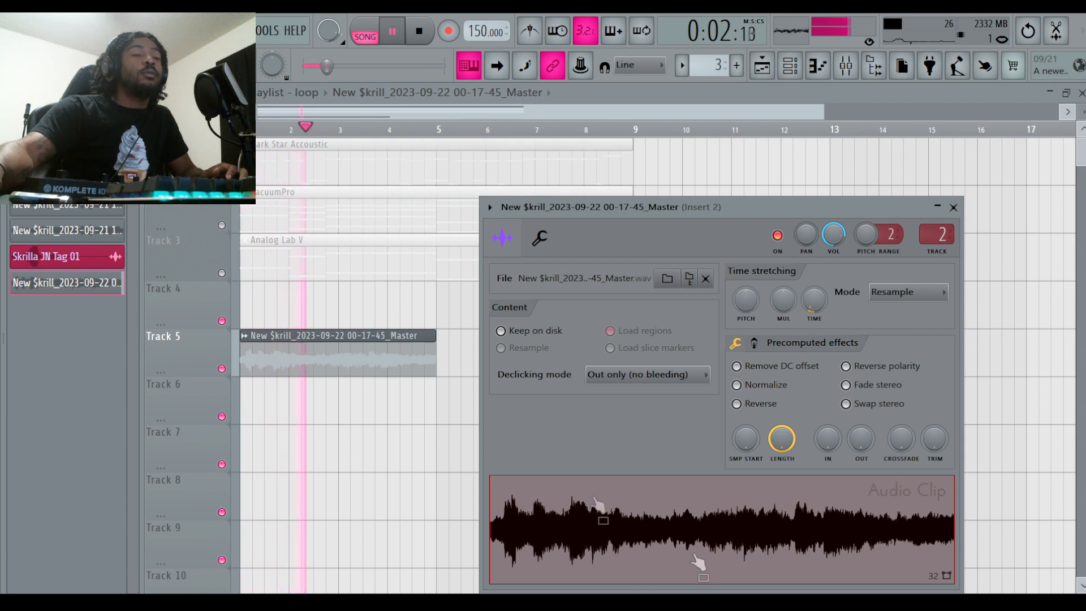
{"action": "key", "text": "Escape"}
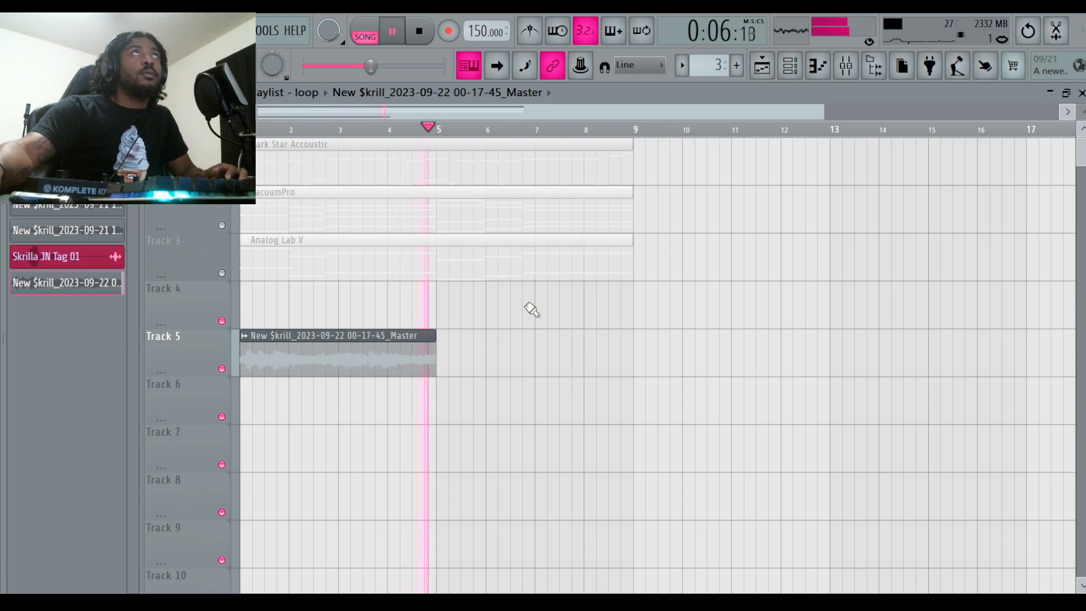
{"action": "key", "text": "space"}
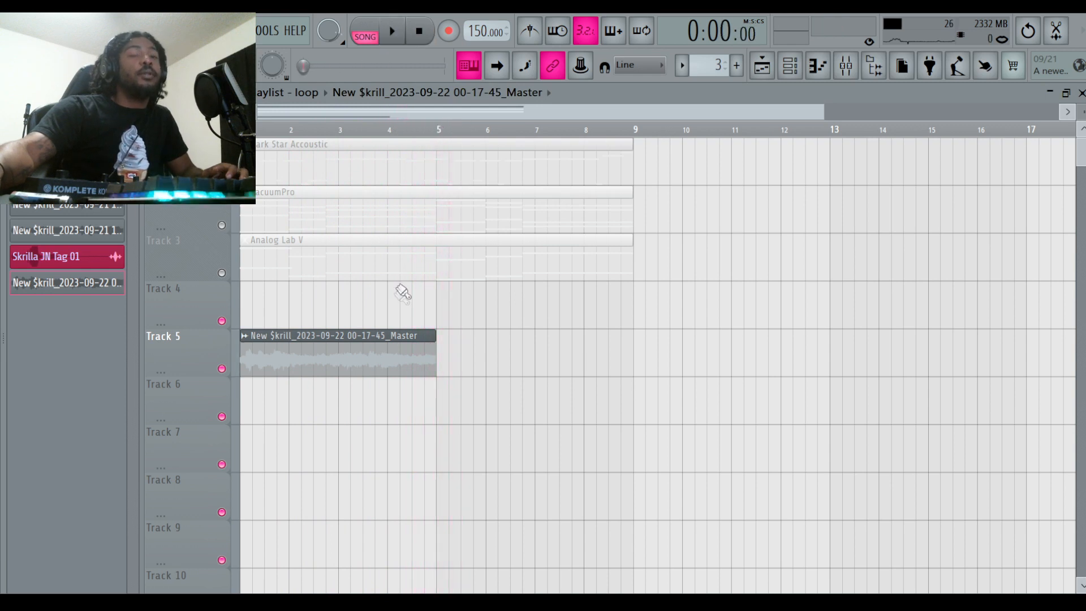
Reverse the rendered Master clip and play the reversed version from the start
{"action": "double_click", "coordinate": [310, 358]}
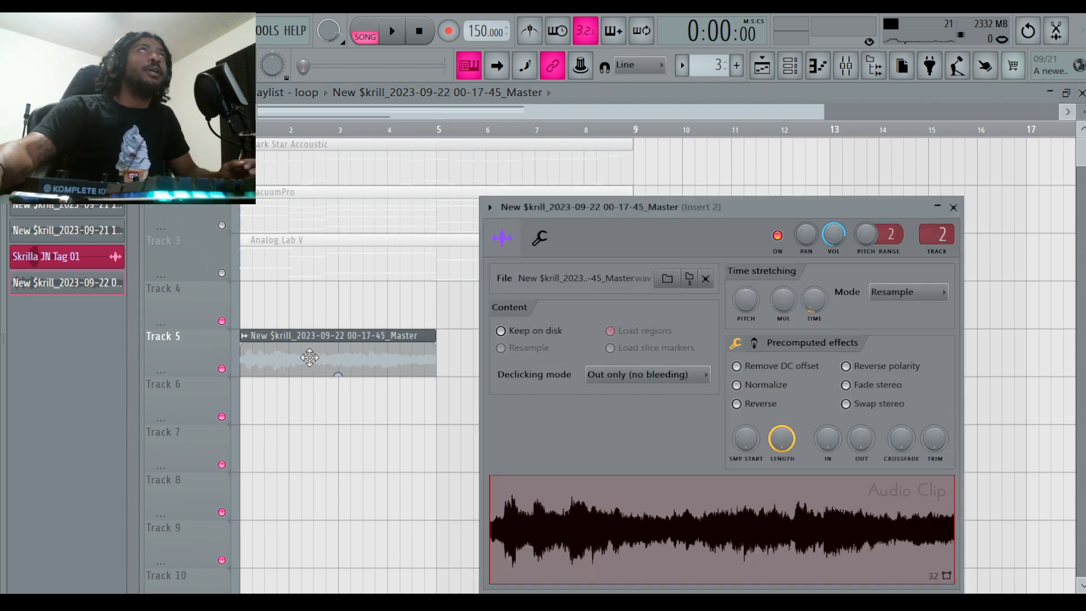
{"action": "left_click", "coordinate": [755, 412]}
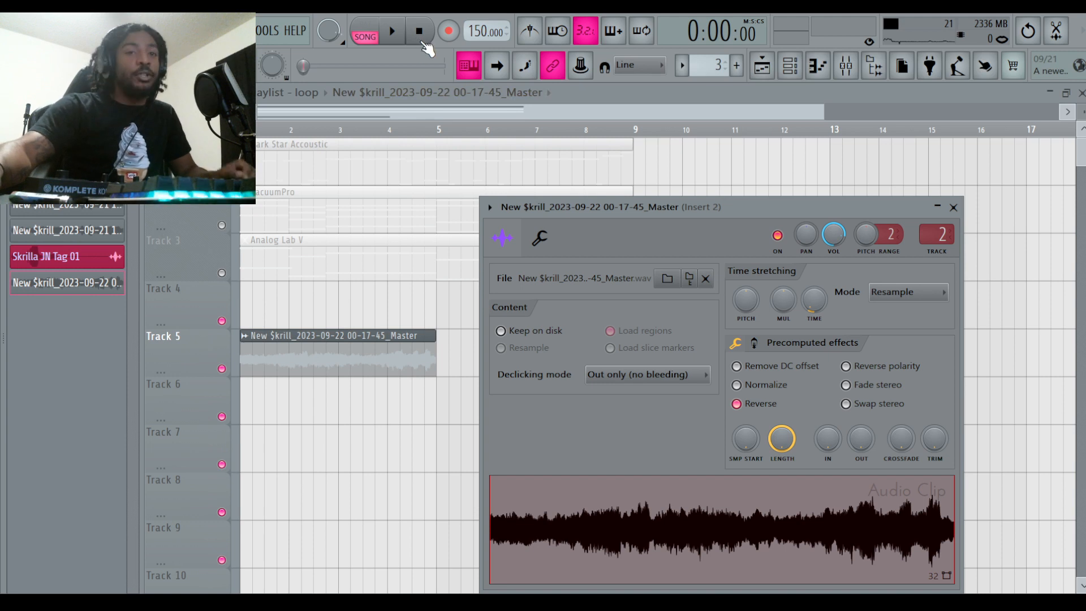
{"action": "left_click", "coordinate": [405, 32]}
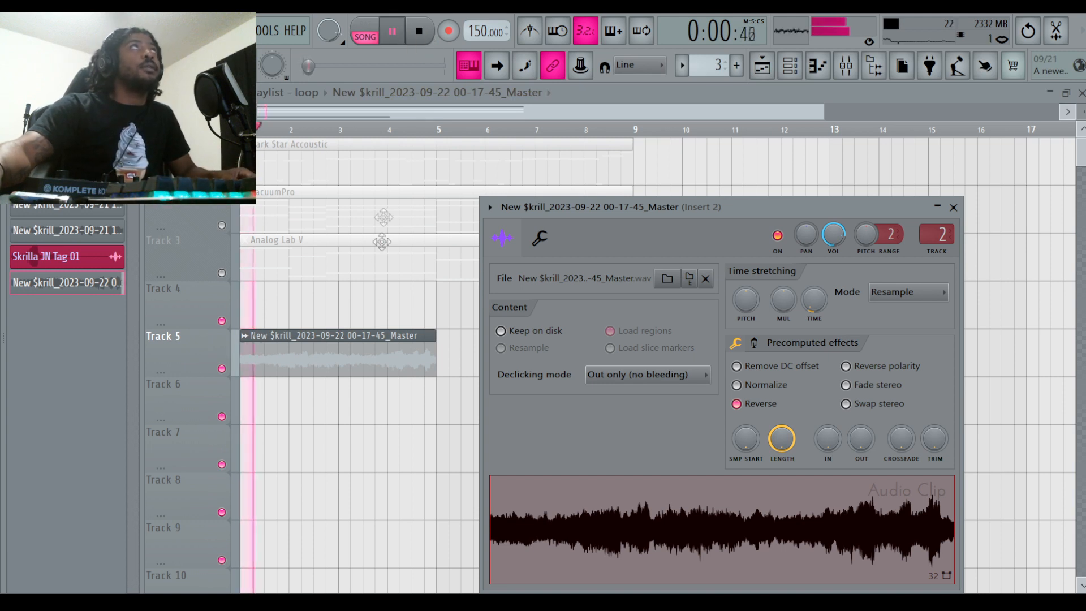
{"action": "key", "text": "Escape"}
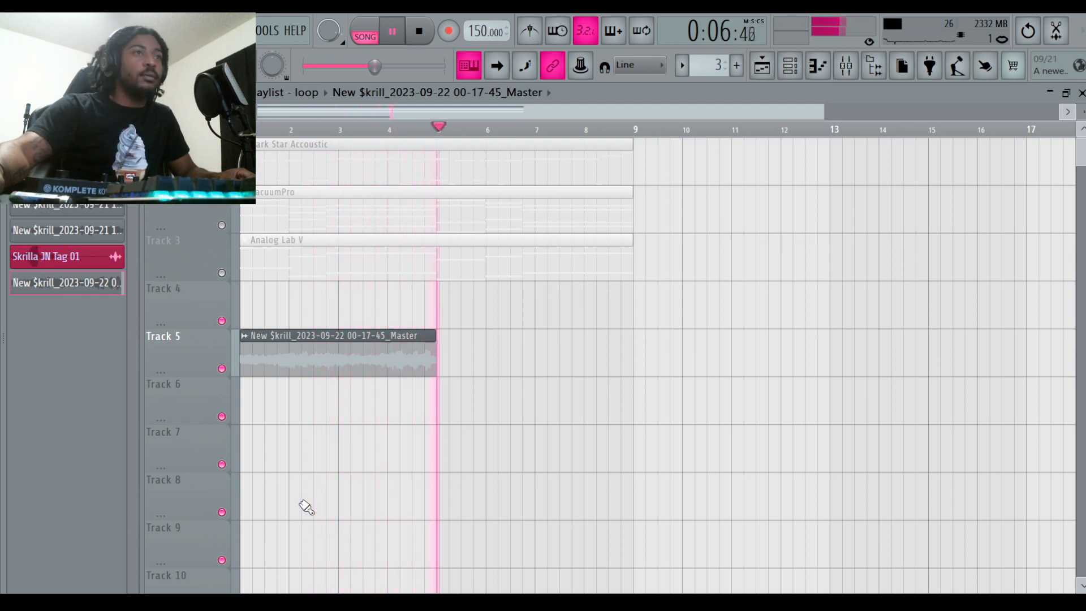
{"action": "left_click", "coordinate": [394, 30]}
{"action": "left_click", "coordinate": [394, 29]}
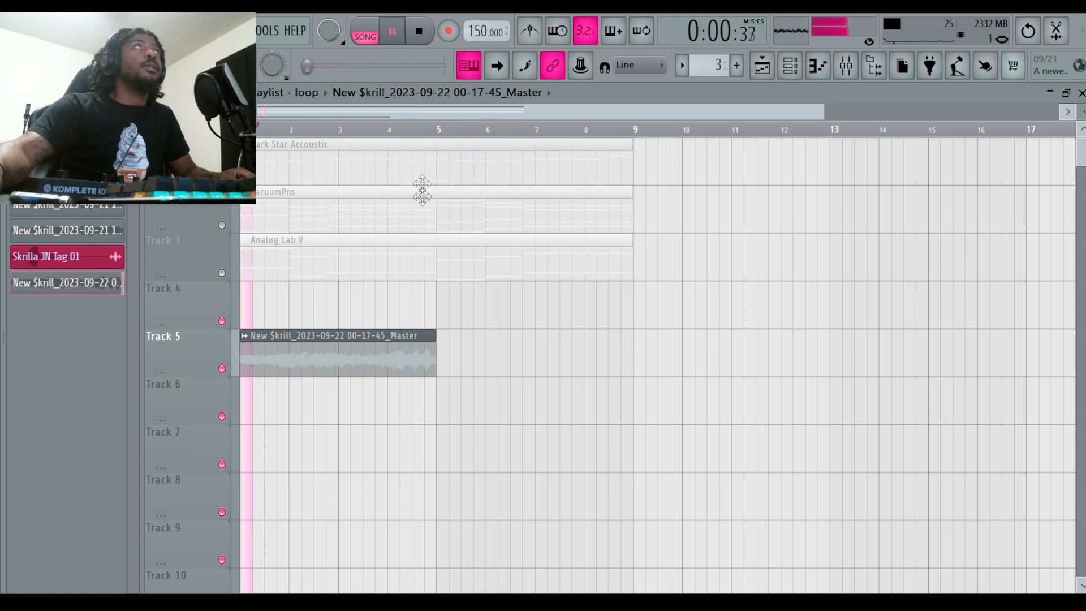
{"action": "left_click", "coordinate": [423, 33]}
Examine the HalfTime and FilterFreak1 effect settings on mixer Insert 2
{"action": "left_click", "coordinate": [846, 65]}
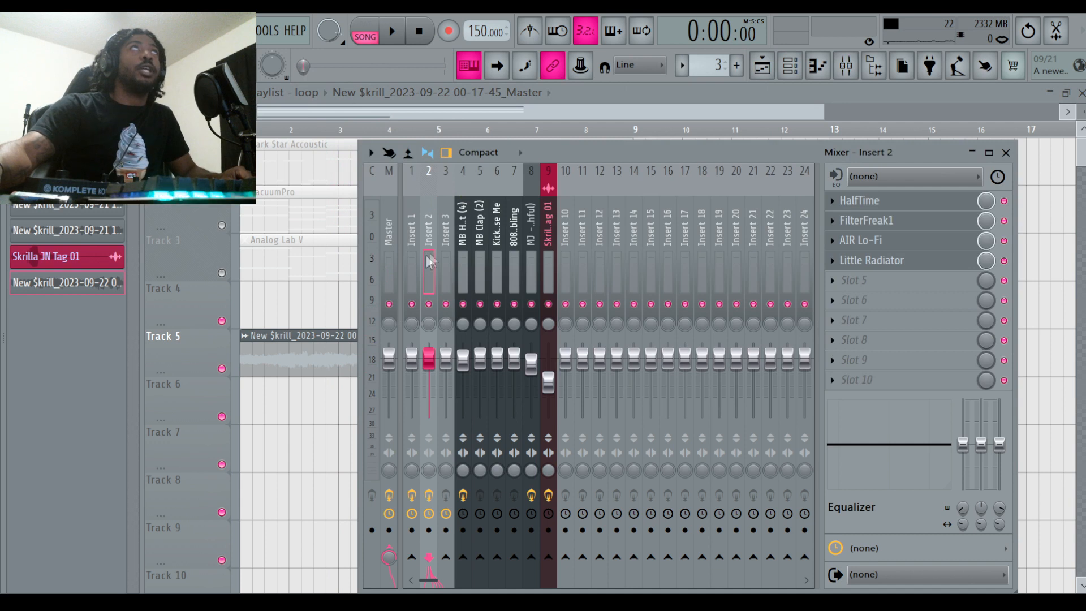
{"action": "left_click", "coordinate": [876, 205]}
{"action": "left_click_drag", "start_coordinate": [340, 284], "coordinate": [323, 189]}
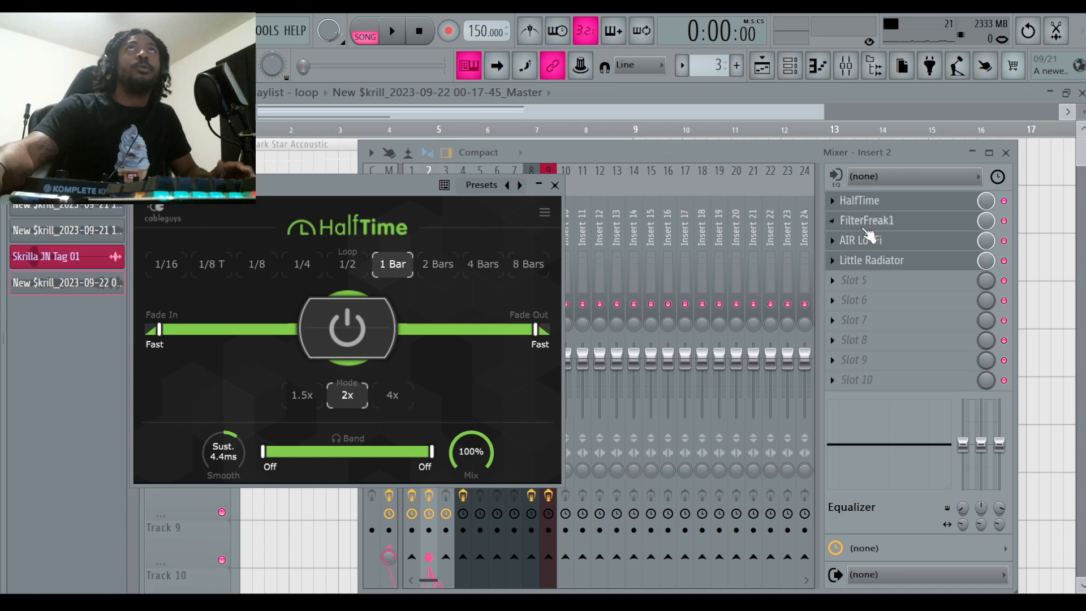
{"action": "left_click", "coordinate": [867, 222]}
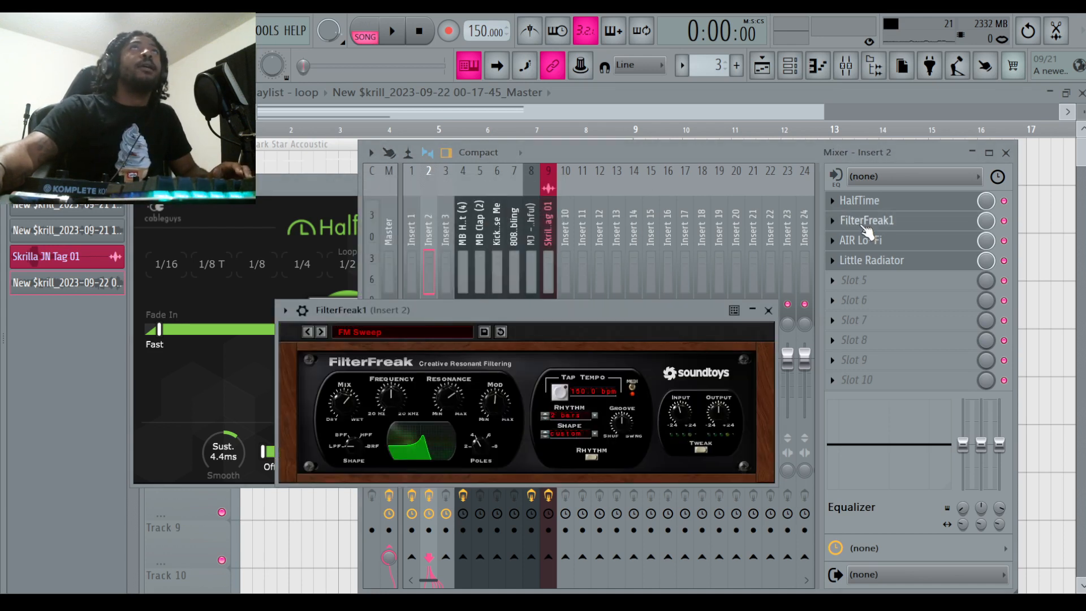
{"action": "left_click_drag", "start_coordinate": [568, 317], "coordinate": [602, 297]}
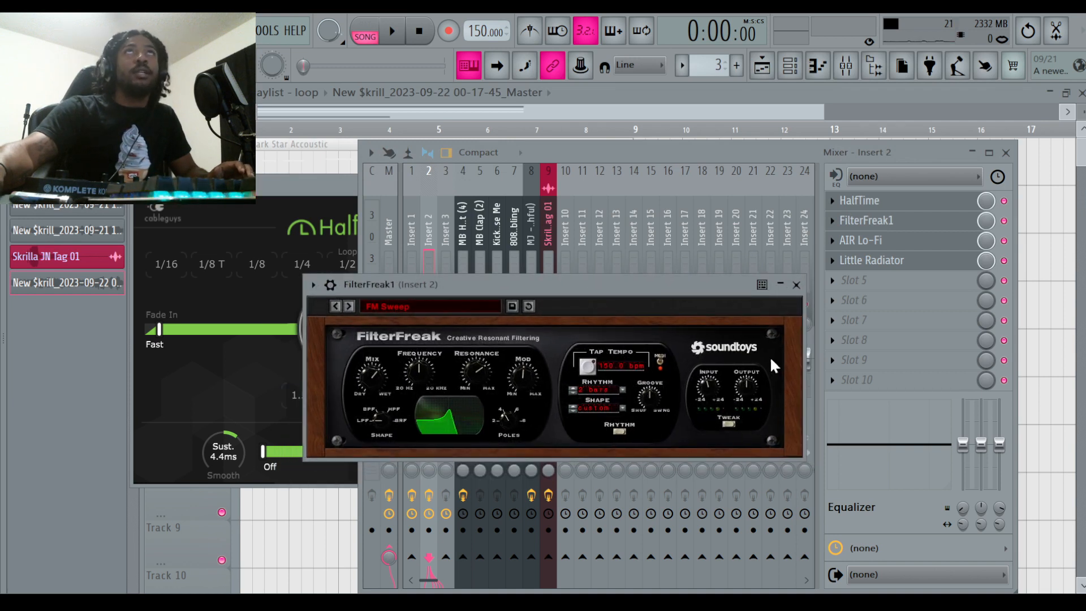
Examine the AIR Lo-Fi and Little Radiator effects on Insert 2, moving the mixer window clear for viewing
{"action": "left_click", "coordinate": [873, 244]}
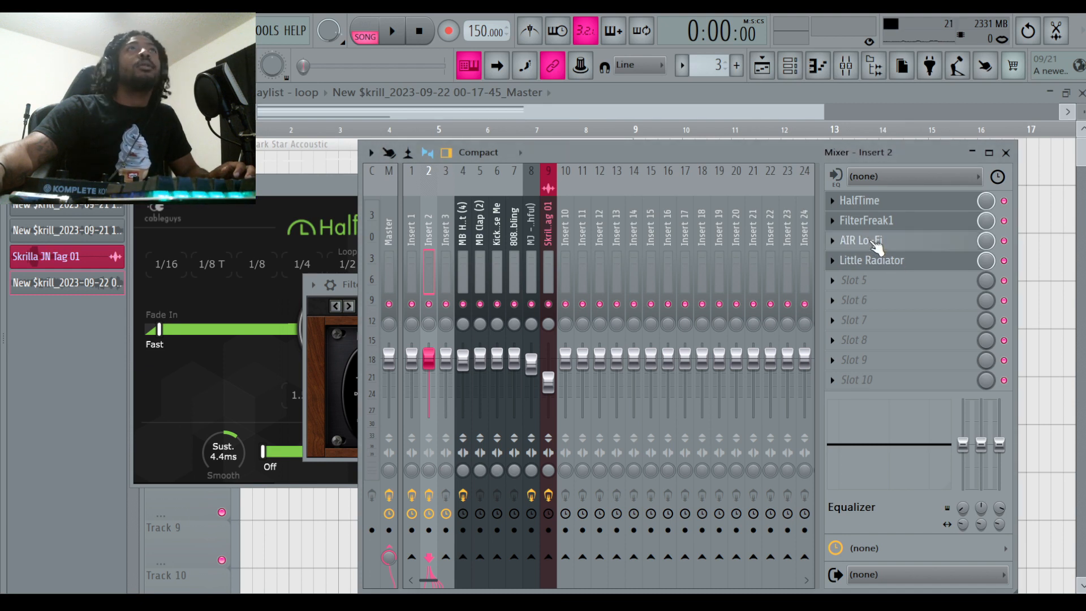
{"action": "left_click_drag", "start_coordinate": [722, 147], "coordinate": [664, 164]}
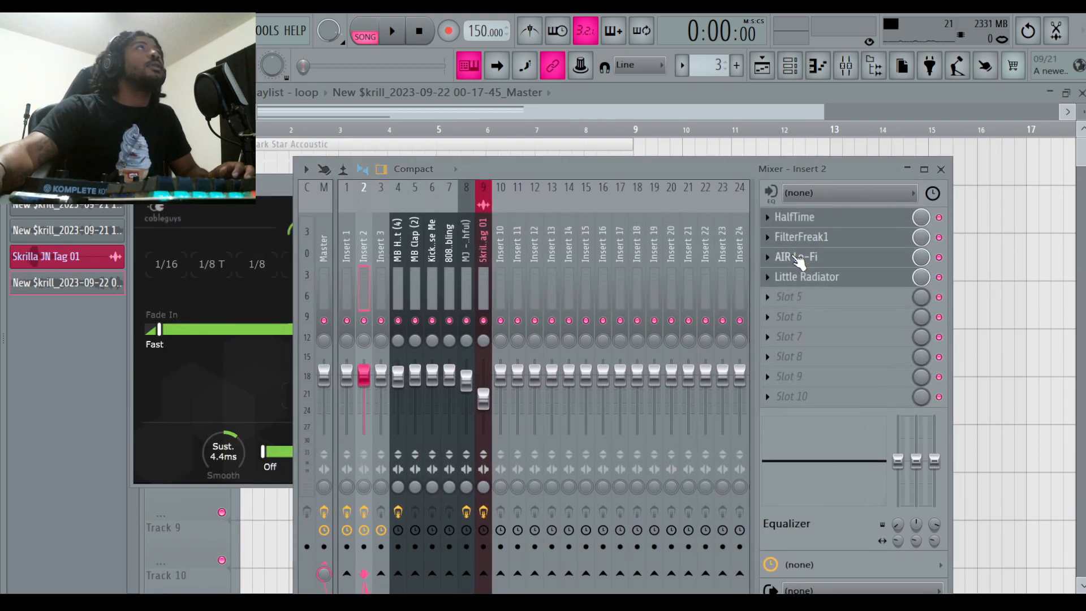
{"action": "left_click_drag", "start_coordinate": [490, 171], "coordinate": [460, 98]}
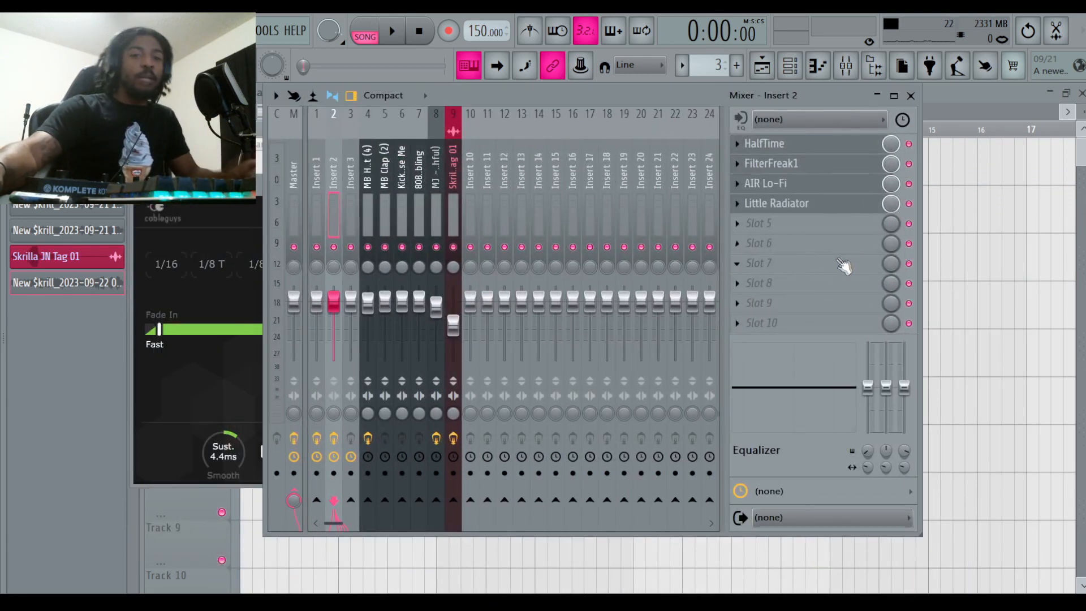
{"action": "left_click", "coordinate": [785, 211]}
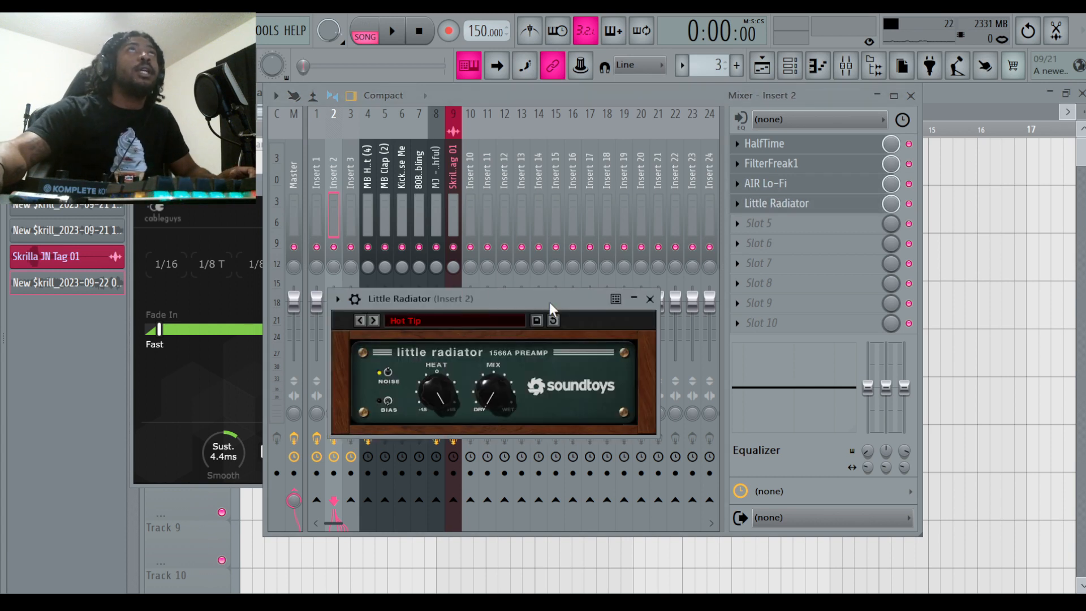
{"action": "left_click_drag", "start_coordinate": [549, 302], "coordinate": [668, 305]}
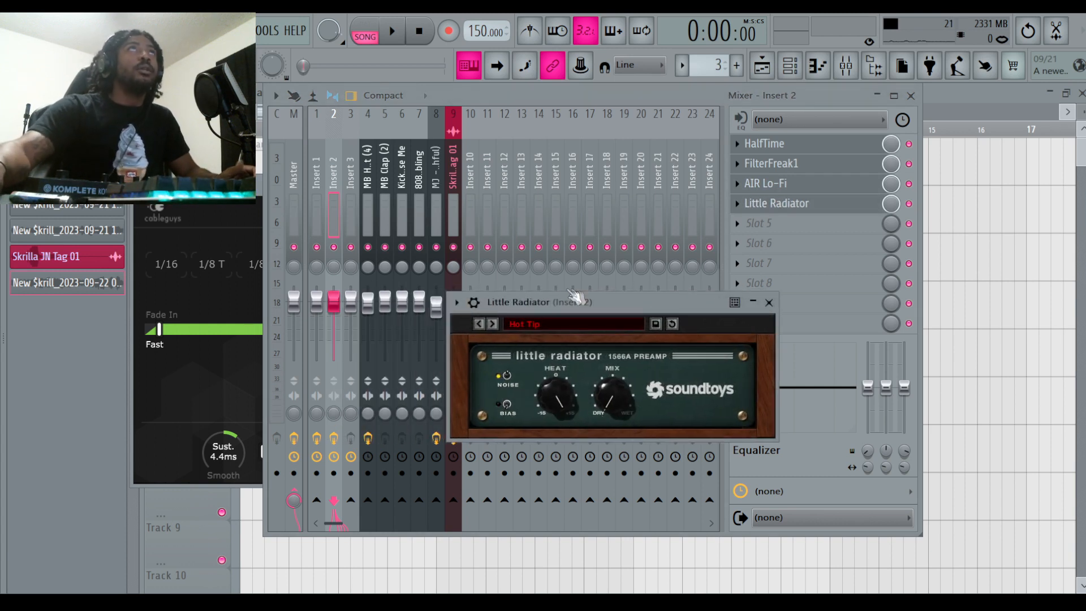
{"action": "left_click", "coordinate": [905, 211]}
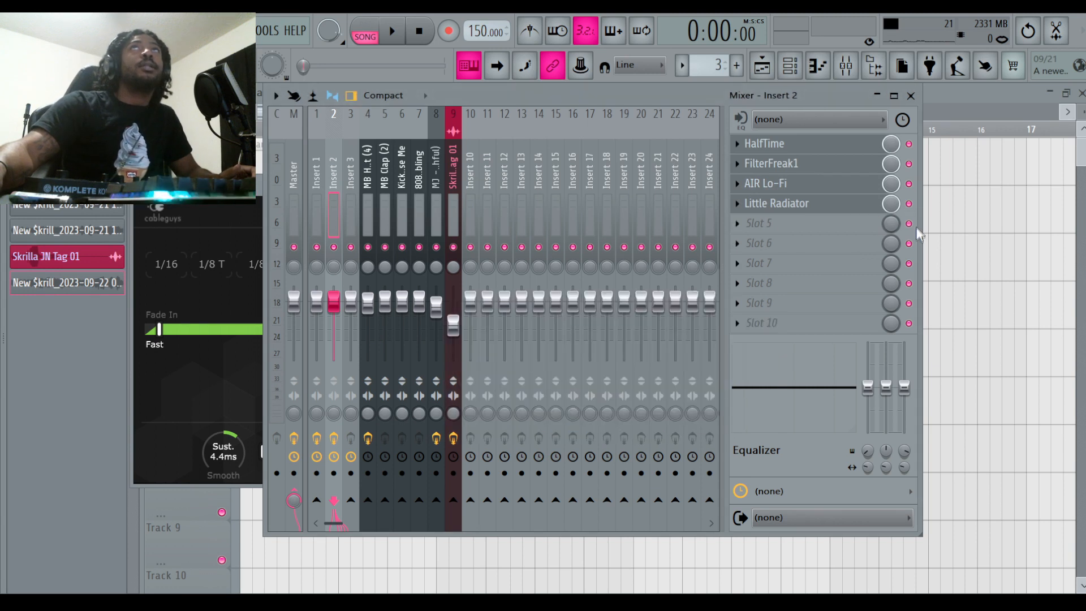
Play the reversed clip with the Insert 2 effects bypassed and re-enabled, close the mixer, and replay the clip
{"action": "left_click", "coordinate": [400, 33]}
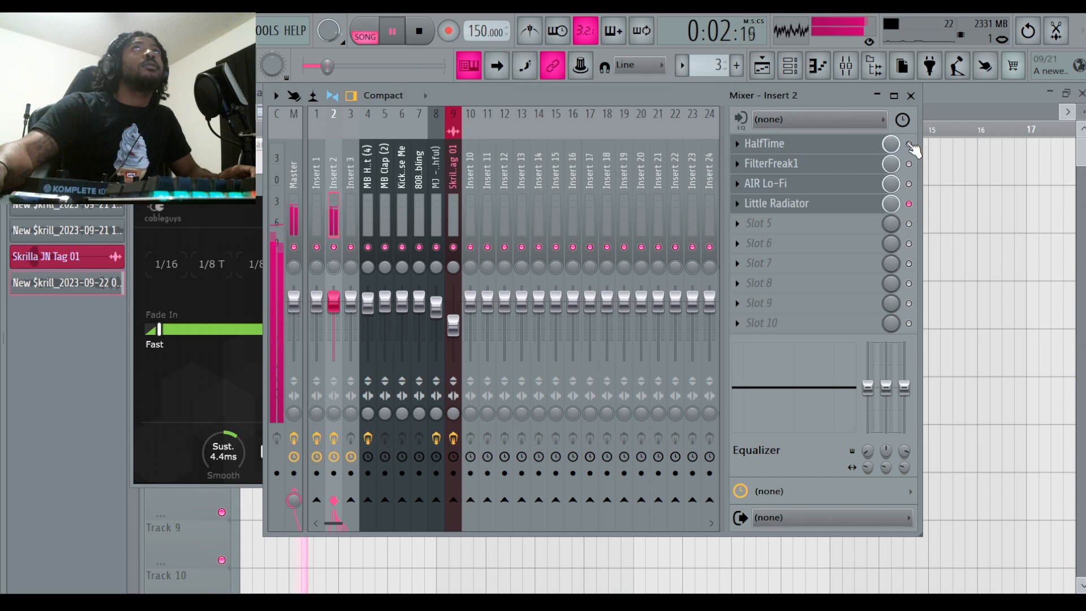
{"action": "key", "text": "space"}
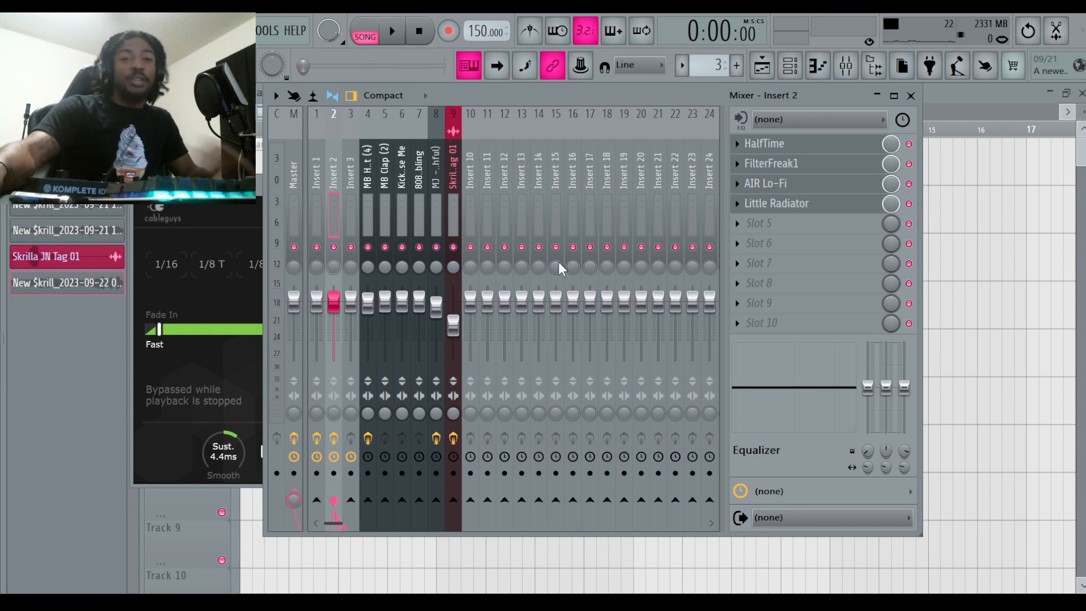
{"action": "key", "text": "F9"}
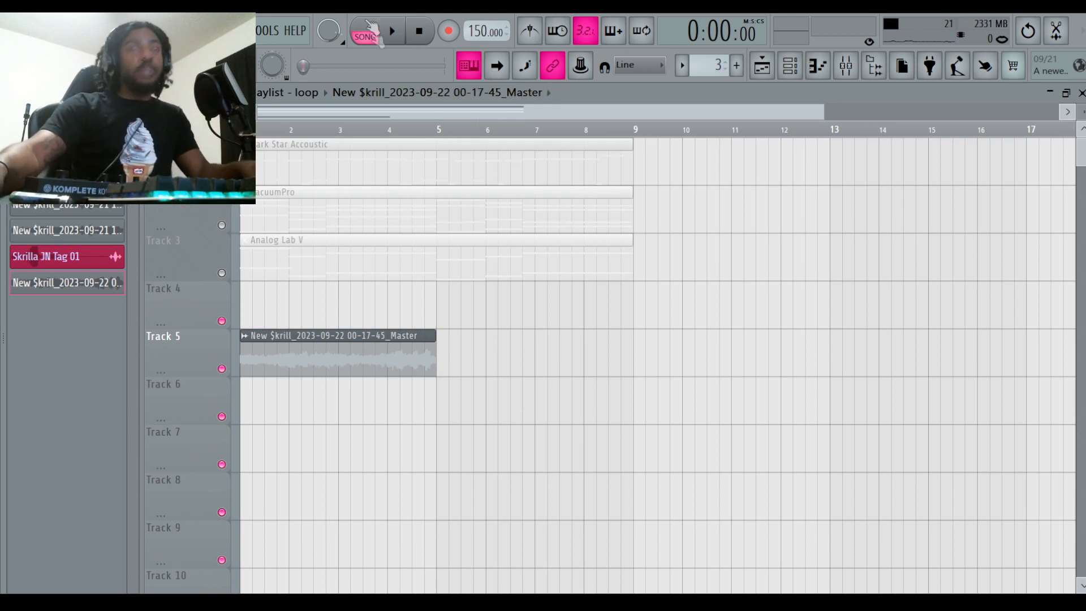
{"action": "left_click", "coordinate": [396, 33]}
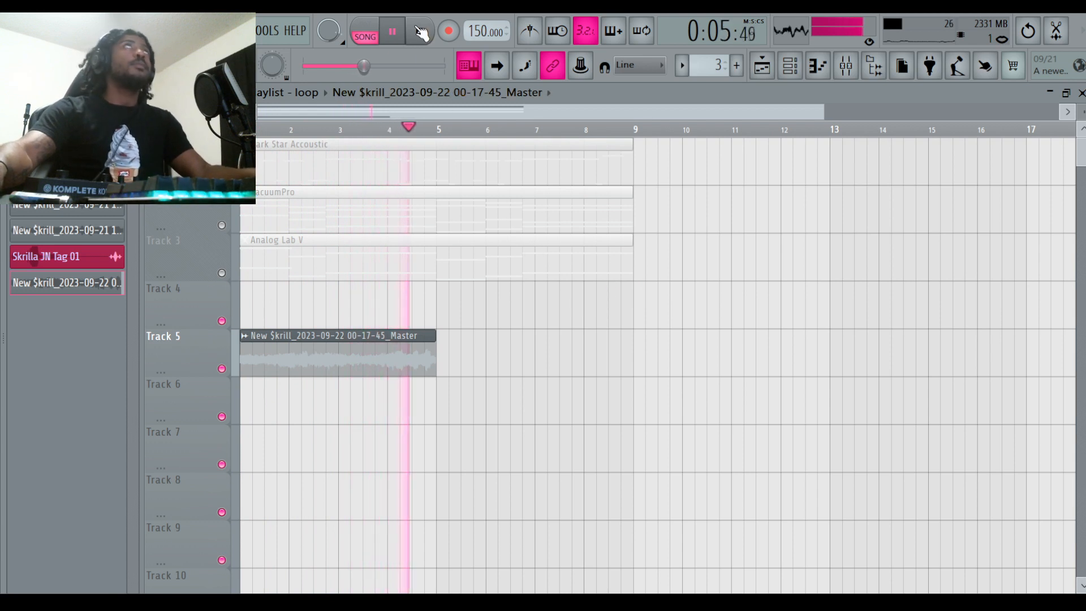
{"action": "key", "text": "space"}
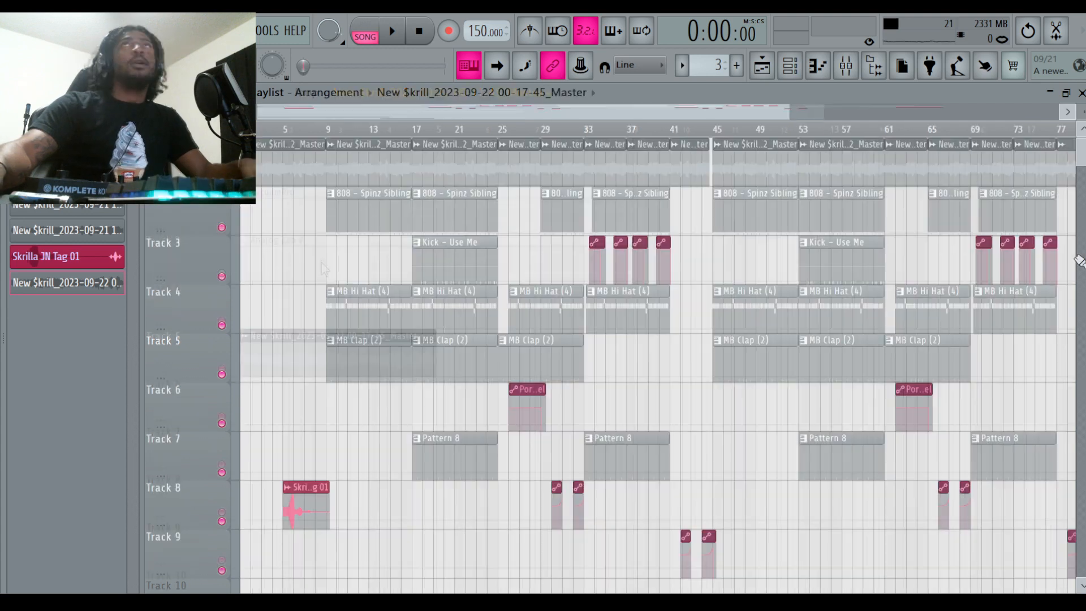
Unmute and solo Track 30 in the main arrangement and move its chopped audio clips to bar 1
{"action": "scroll", "coordinate": [1080, 266], "scroll_direction": "down", "scroll_amount": 2}
{"action": "left_click_drag", "start_coordinate": [1083, 112], "coordinate": [1083, 116]}
{"action": "left_click_drag", "start_coordinate": [788, 109], "coordinate": [1014, 113]}
{"action": "left_click_drag", "start_coordinate": [1080, 125], "coordinate": [1080, 131]}
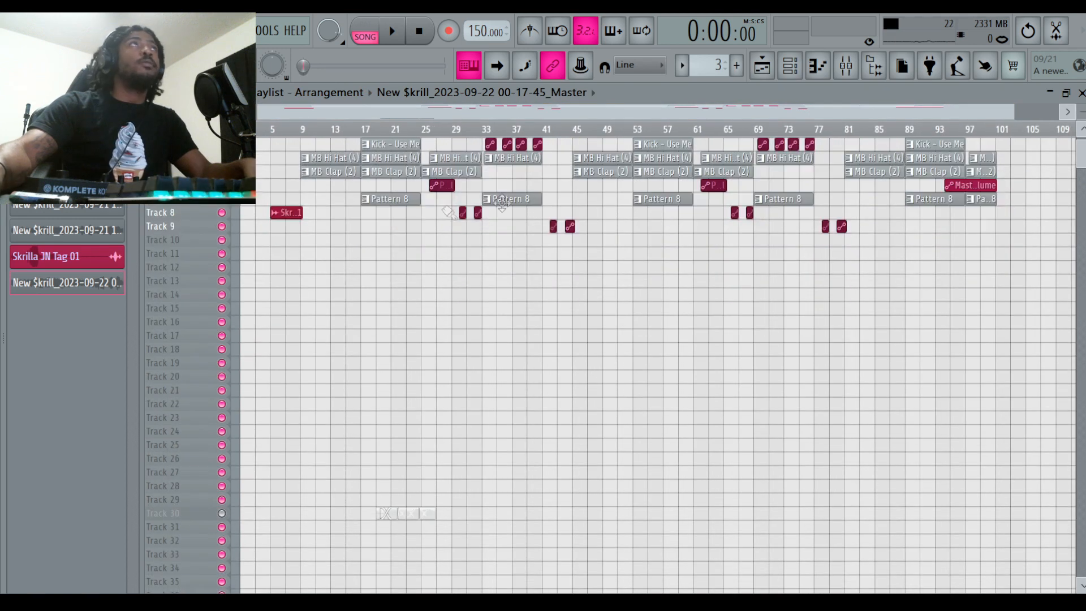
{"action": "left_click", "coordinate": [221, 513]}
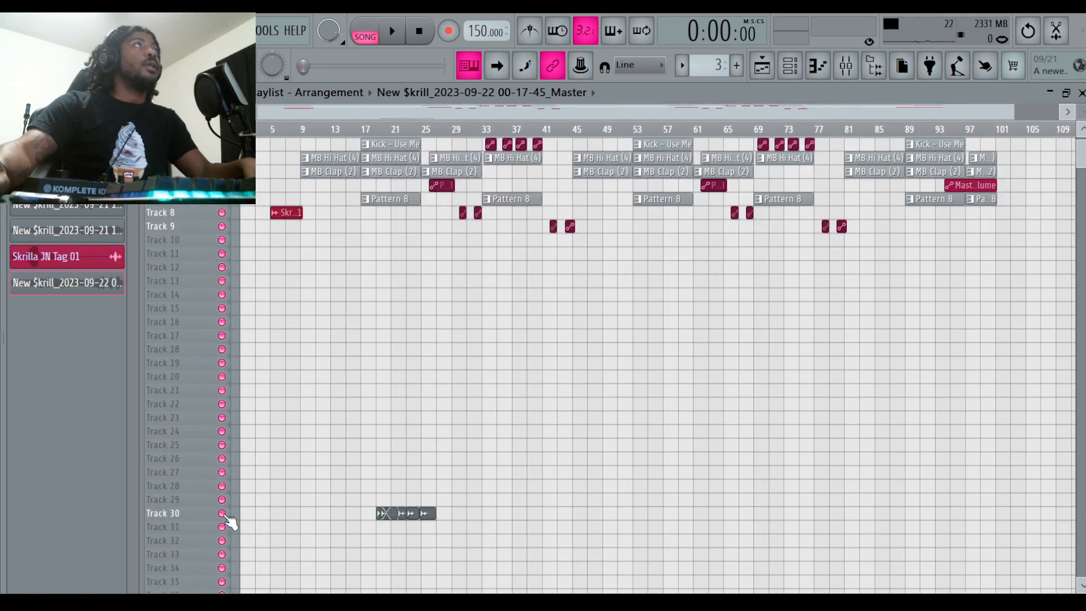
{"action": "right_click", "coordinate": [222, 514]}
{"action": "left_click_drag", "start_coordinate": [467, 515], "coordinate": [345, 515]}
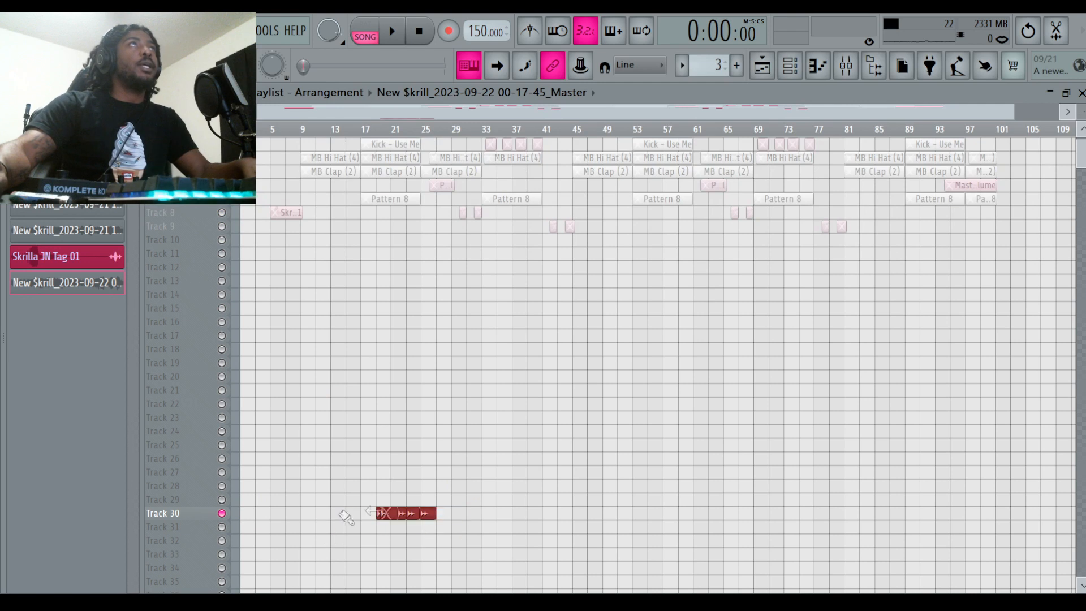
{"action": "left_click_drag", "start_coordinate": [426, 515], "coordinate": [299, 525]}
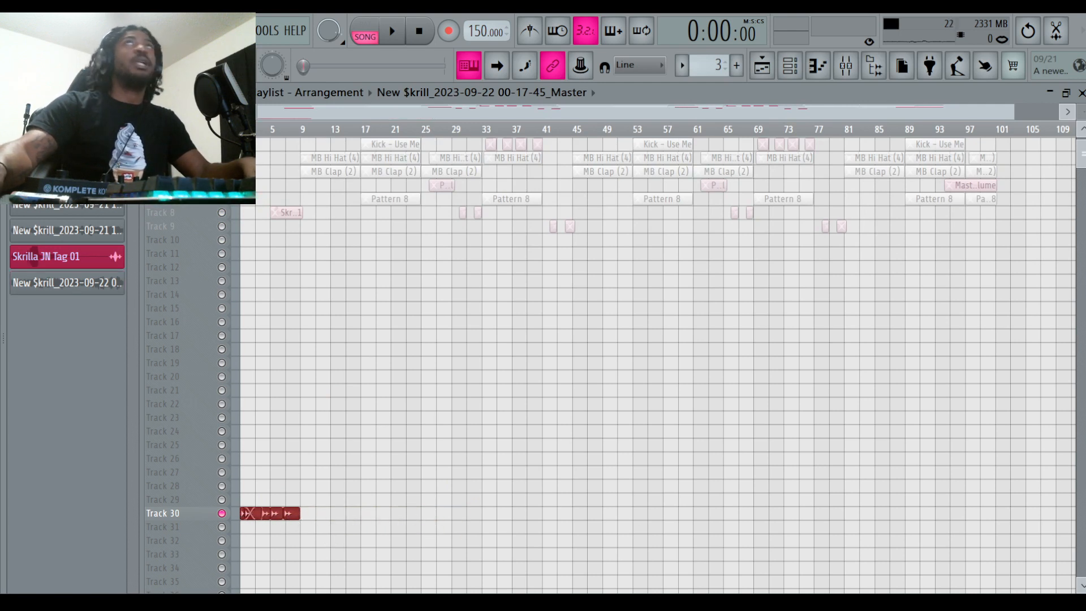
Open the chopped Master clip's settings on Track 30, reset its time-stretching pitch, and play the chops
{"action": "left_click_drag", "start_coordinate": [1084, 111], "coordinate": [1084, 147]}
{"action": "scroll", "coordinate": [1006, 269], "scroll_direction": "down", "scroll_amount": 8}
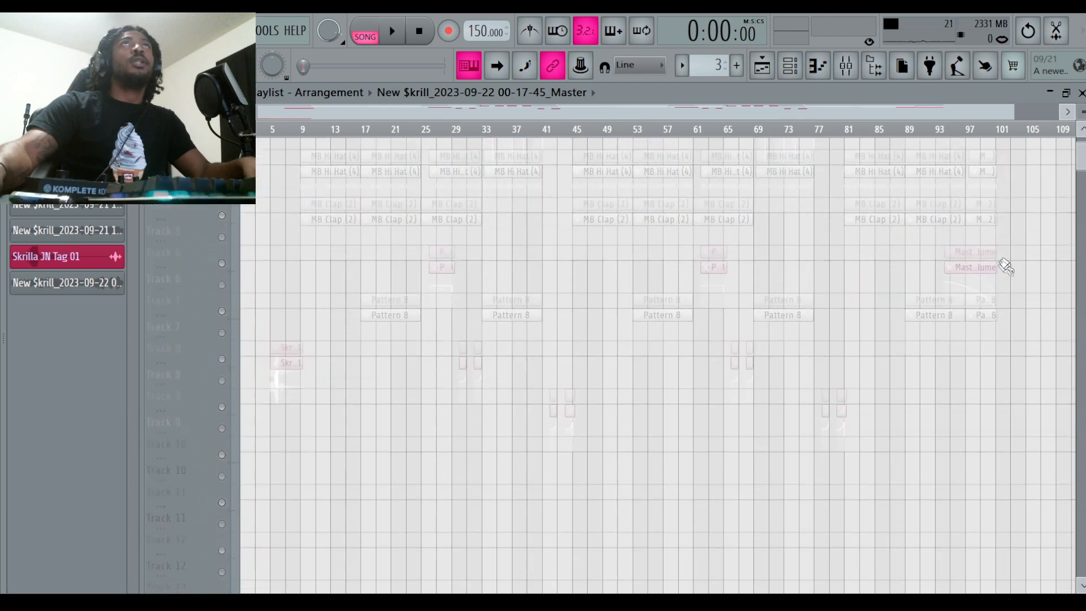
{"action": "scroll", "coordinate": [1007, 275], "scroll_direction": "down", "scroll_amount": 5}
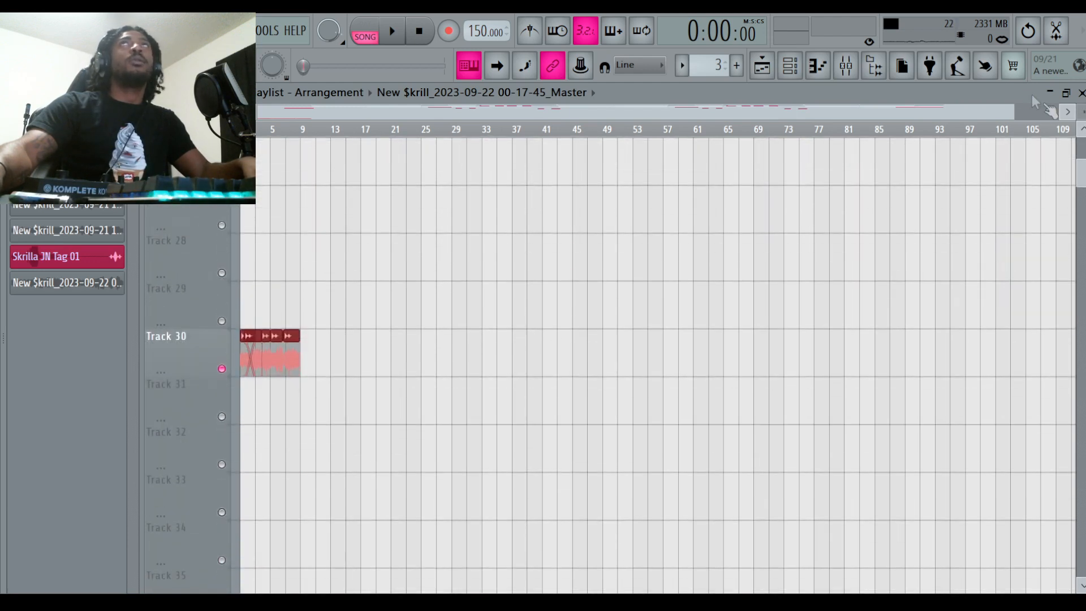
{"action": "left_click_drag", "start_coordinate": [1011, 112], "coordinate": [352, 112]}
{"action": "double_click", "coordinate": [562, 430]}
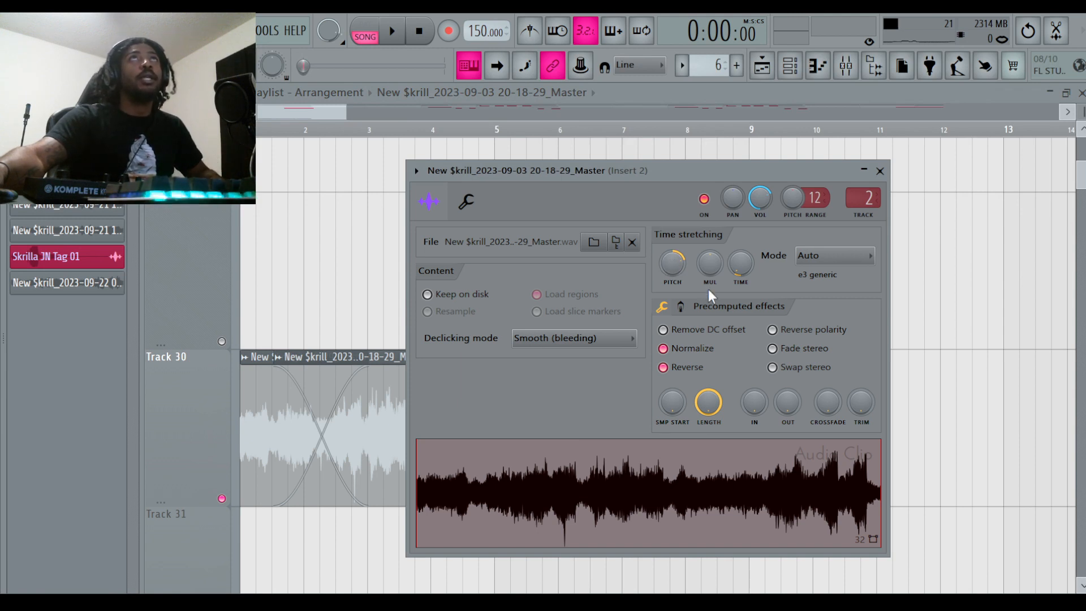
{"action": "left_click", "coordinate": [673, 264], "text": "alt"}
{"action": "left_click", "coordinate": [392, 32]}
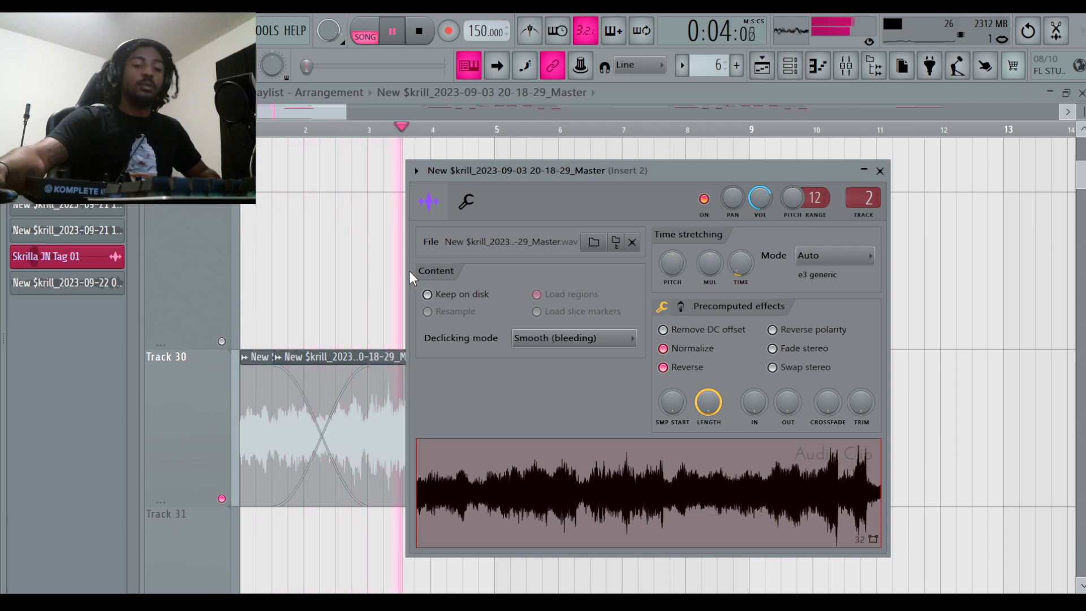
{"action": "left_click", "coordinate": [420, 31]}
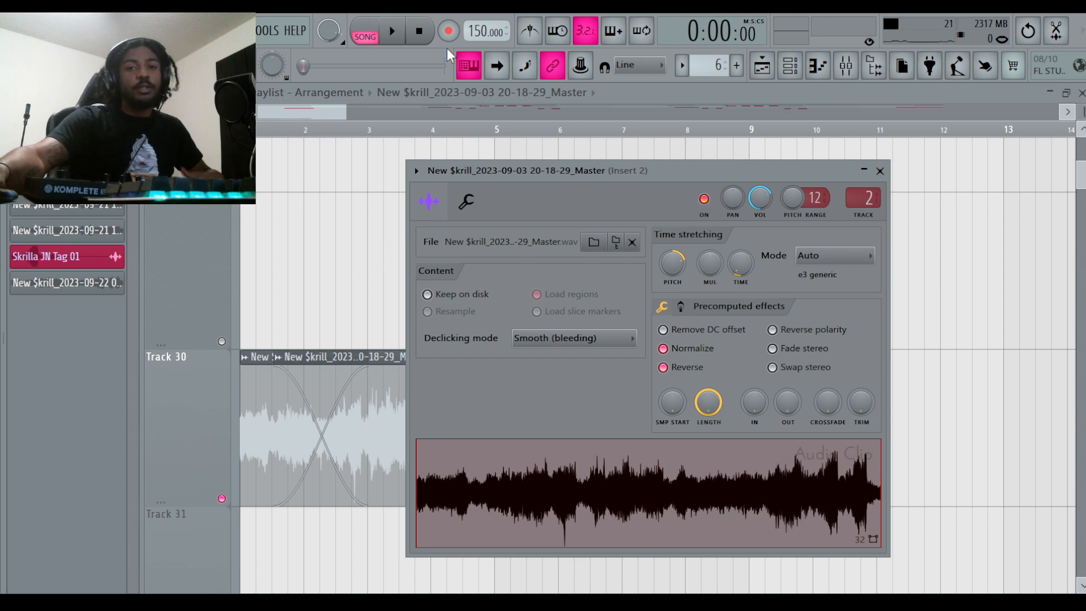
Play the Track 30 chops with their pitch shift restored, closing the clip settings during playback
{"action": "left_click", "coordinate": [392, 32]}
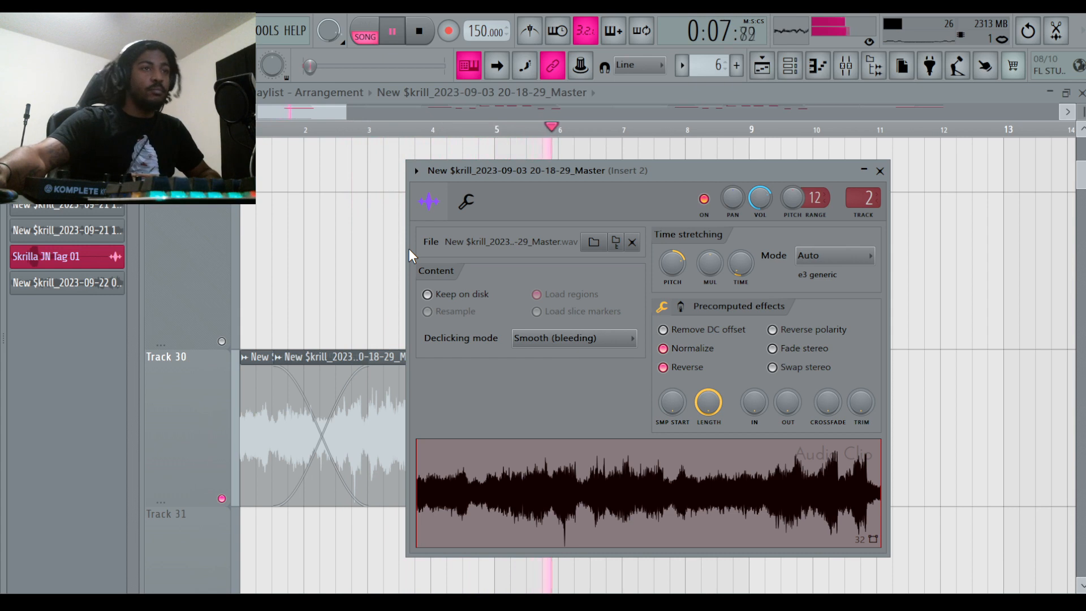
{"action": "left_click", "coordinate": [881, 169]}
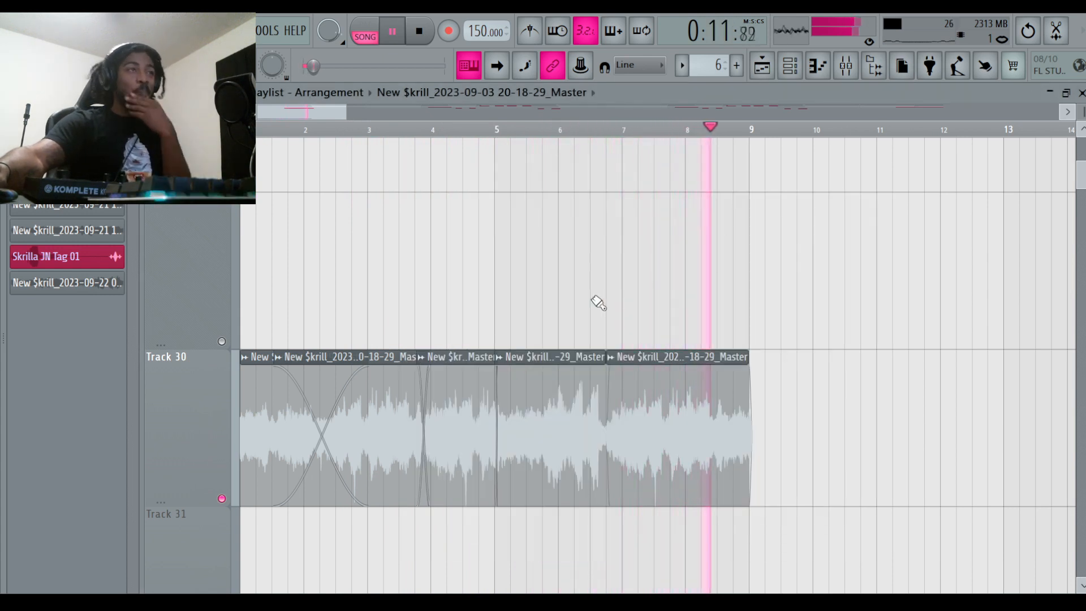
{"action": "left_click", "coordinate": [418, 39]}
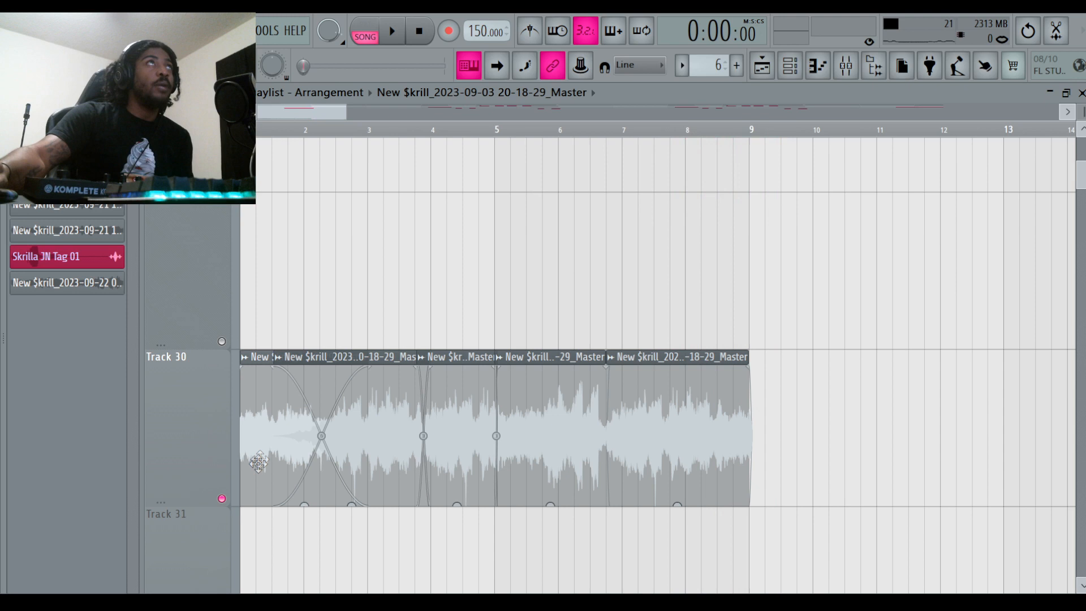
Pull the first and third chops down to Track 31 to examine their overlaps, returning each to Track 30
{"action": "mouse_move", "coordinate": [240, 559]}
{"action": "left_mouse_down"}
{"action": "mouse_move", "coordinate": [238, 585]}
{"action": "mouse_move", "coordinate": [235, 555]}
{"action": "left_mouse_up"}
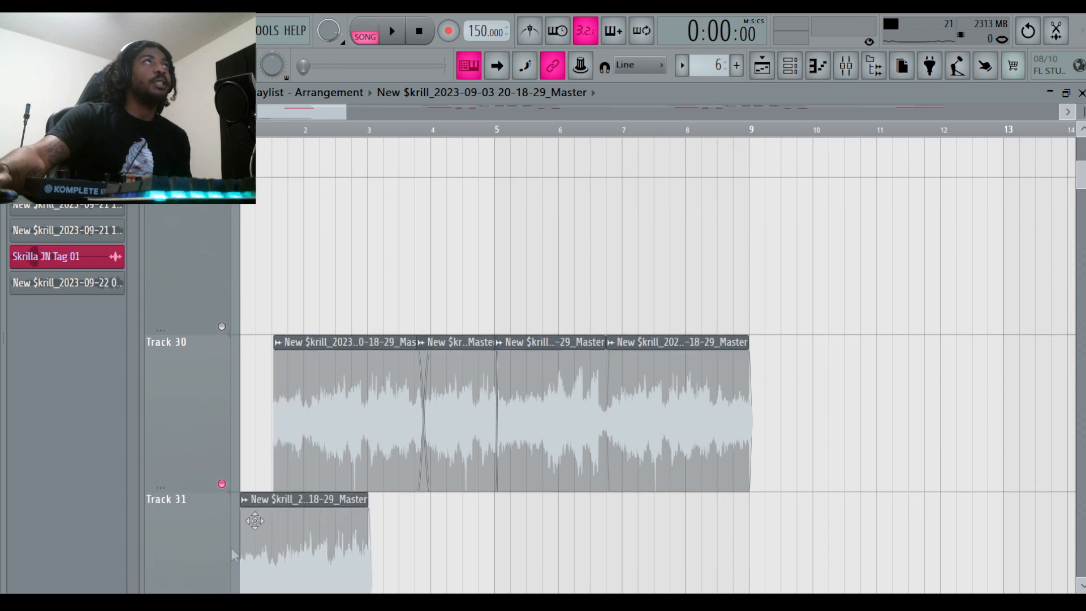
{"action": "scroll", "coordinate": [481, 441], "scroll_direction": "down", "scroll_amount": 2}
{"action": "scroll", "coordinate": [482, 362], "scroll_direction": "up", "scroll_amount": 3}
{"action": "scroll", "coordinate": [487, 415], "scroll_direction": "down", "scroll_amount": 1}
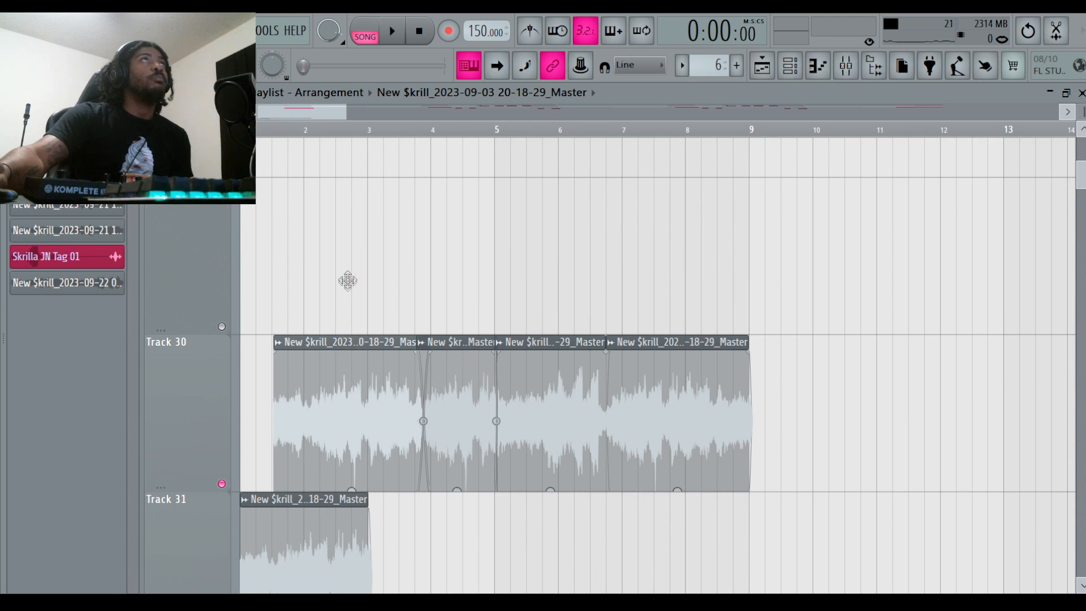
{"action": "left_click_drag", "start_coordinate": [348, 281], "coordinate": [349, 262]}
{"action": "left_click_drag", "start_coordinate": [343, 388], "coordinate": [343, 390]}
{"action": "left_click_drag", "start_coordinate": [275, 549], "coordinate": [265, 394]}
{"action": "left_click_drag", "start_coordinate": [458, 396], "coordinate": [470, 514]}
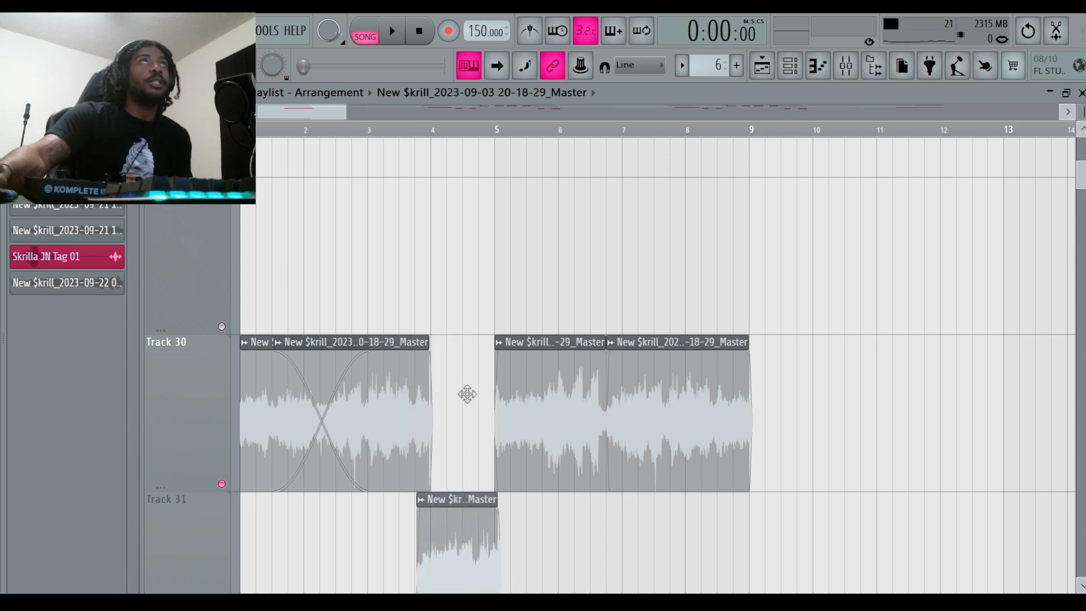
{"action": "key", "text": "ctrl+z"}
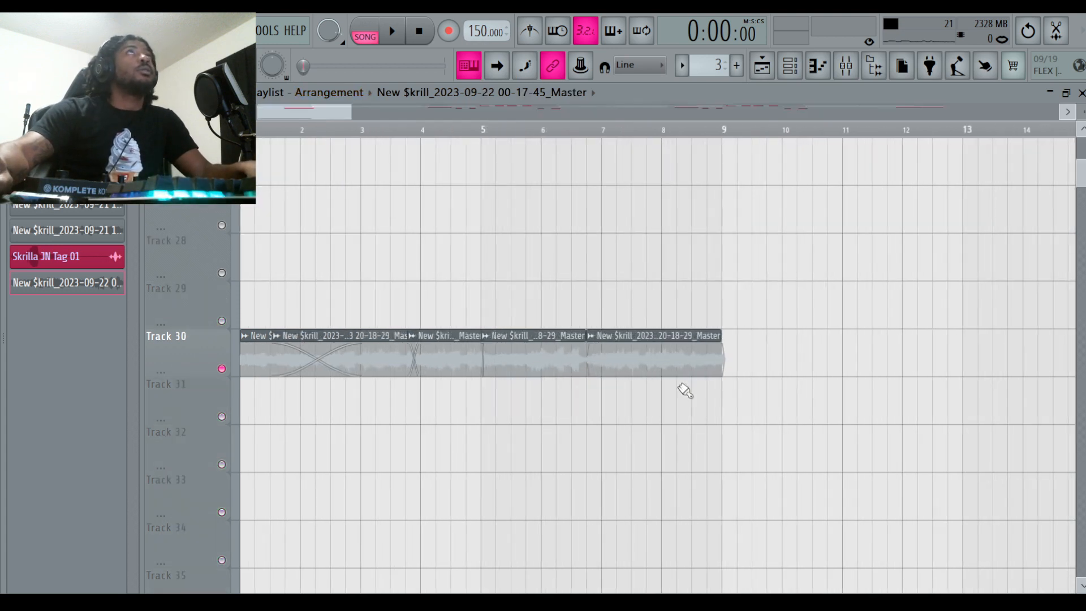
Unsolo Track 30, mute it again, and bring the entire song arrangement into view
{"action": "right_click", "coordinate": [222, 368]}
{"action": "left_click", "coordinate": [223, 369]}
{"action": "scroll", "coordinate": [1078, 387], "scroll_direction": "up", "scroll_amount": 8}
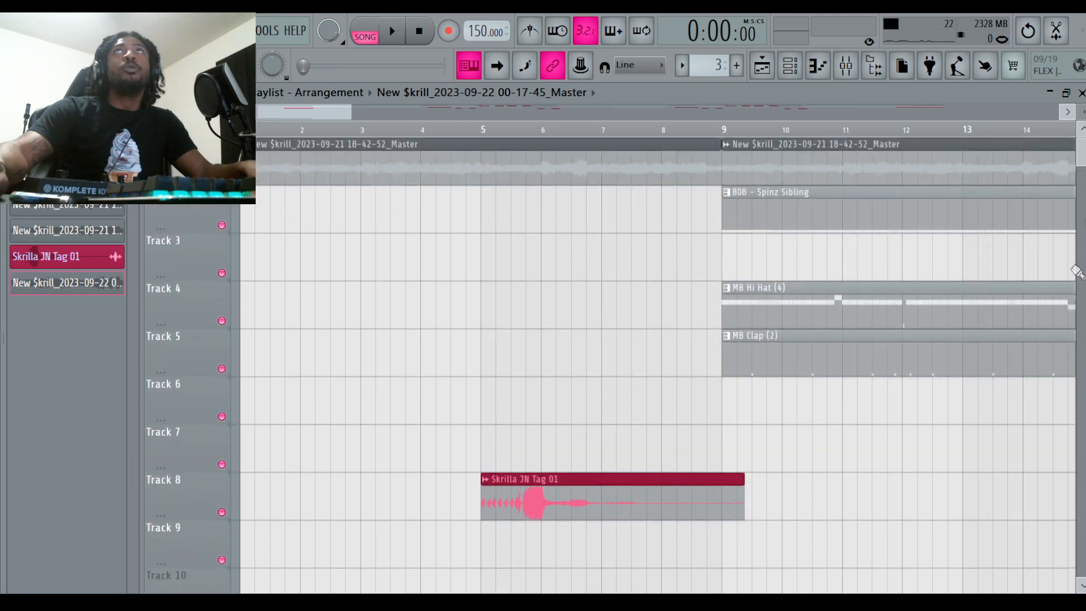
{"action": "left_click_drag", "start_coordinate": [354, 110], "coordinate": [1044, 120]}
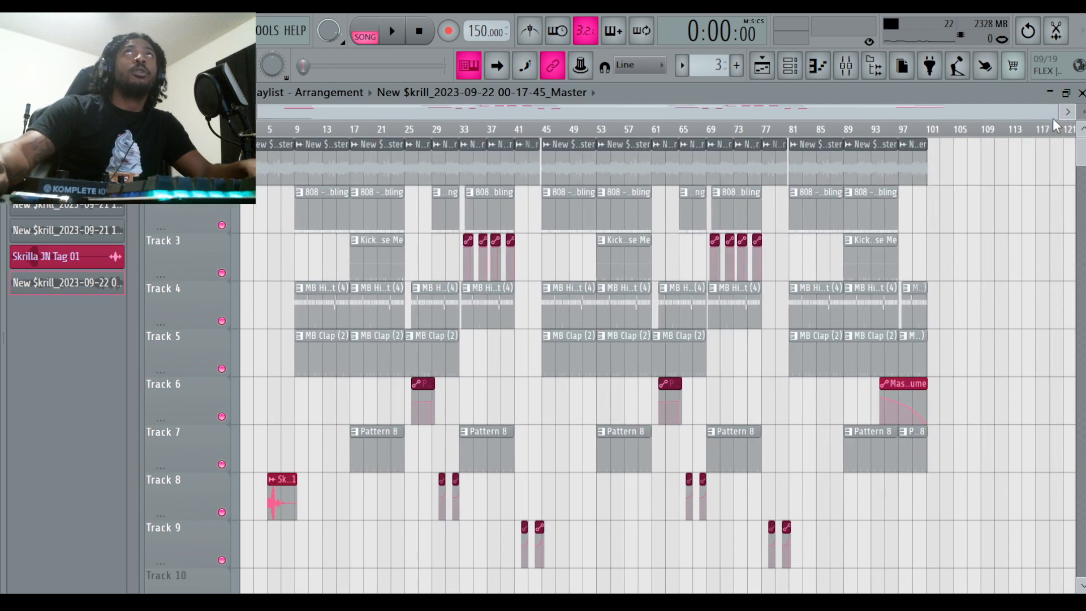
{"action": "left_click_drag", "start_coordinate": [1057, 113], "coordinate": [942, 114]}
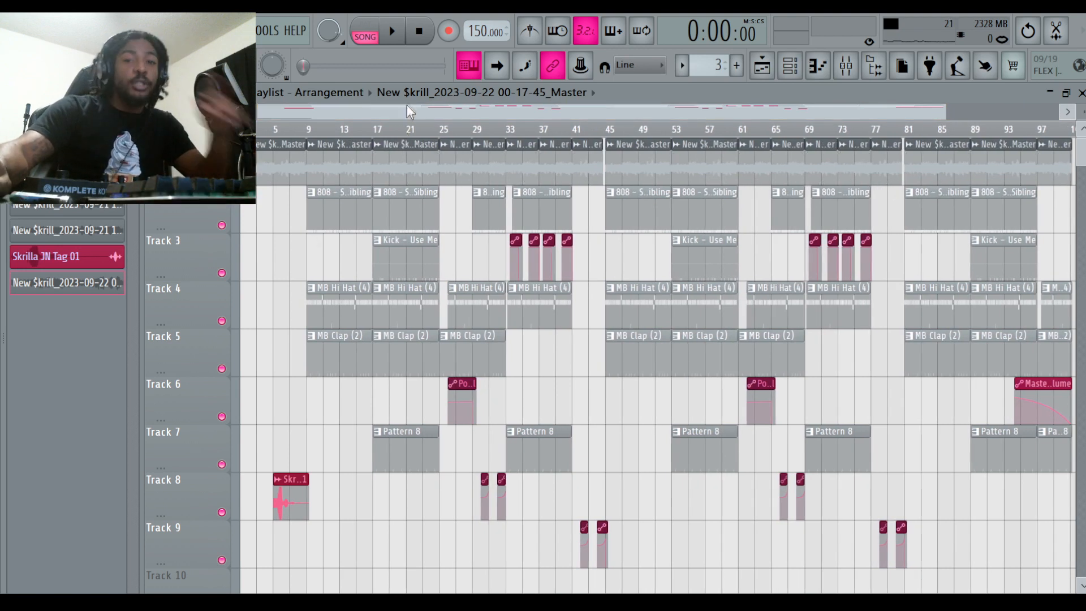
Test the arrangement's playback and re-enable all muted channels in the channel rack
{"action": "left_click", "coordinate": [396, 38]}
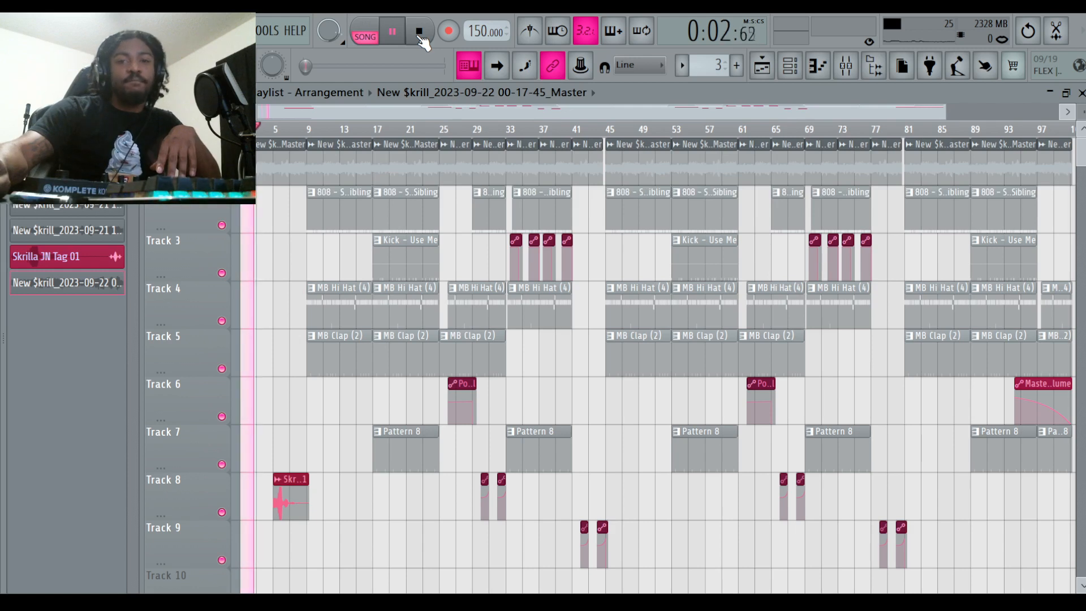
{"action": "left_click", "coordinate": [424, 37]}
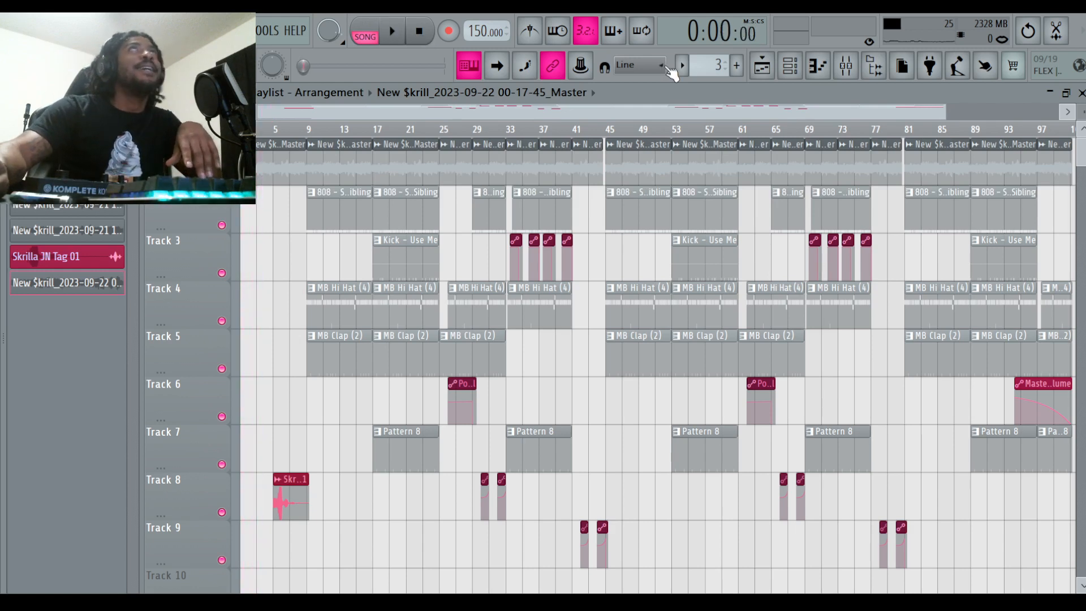
{"action": "left_click", "coordinate": [790, 66]}
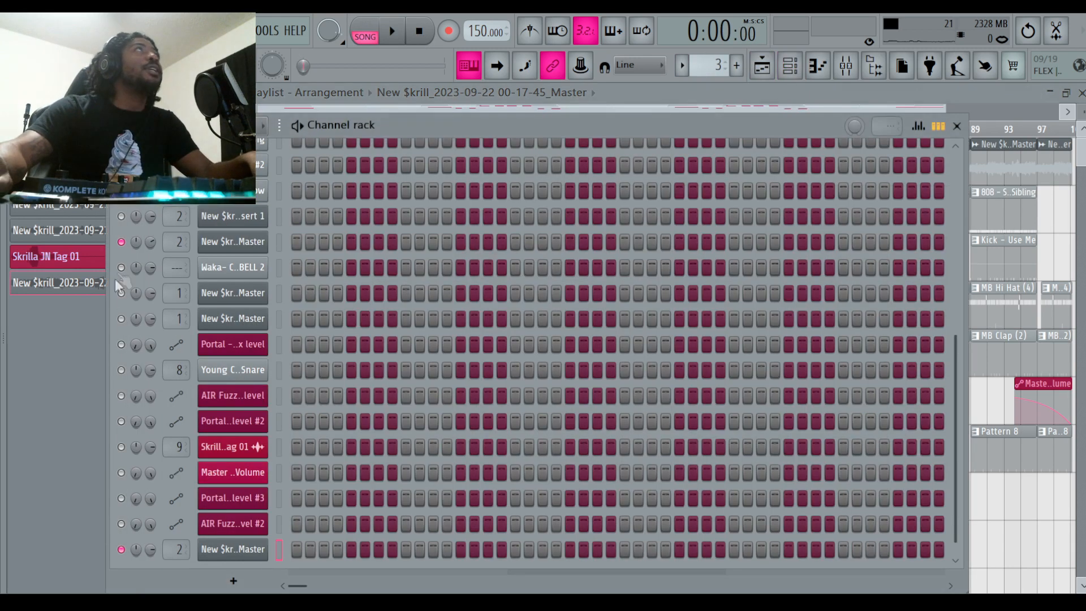
{"action": "key", "text": "F6"}
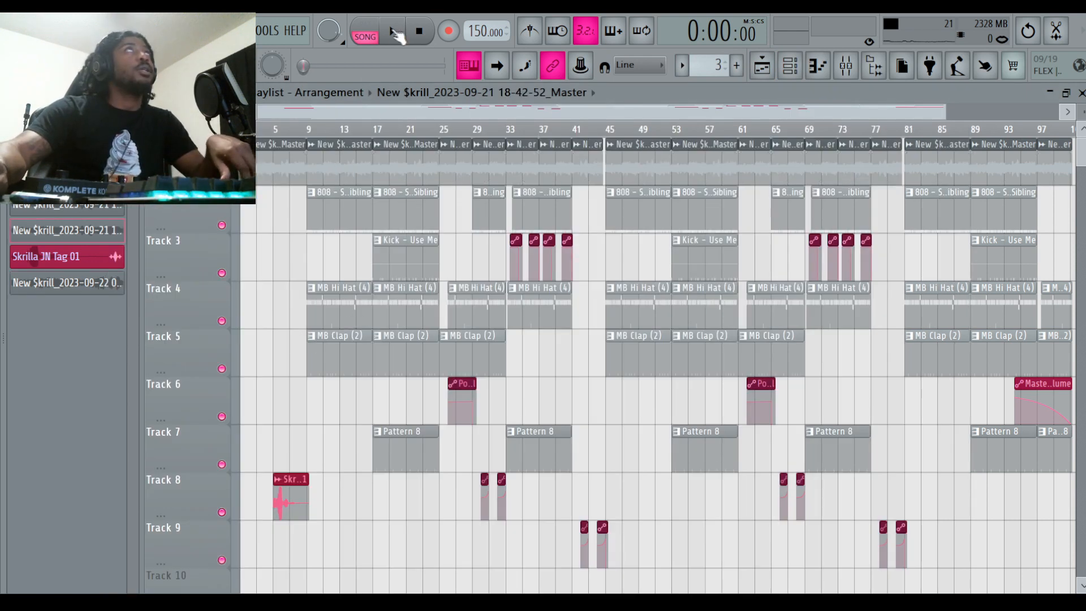
Play the full arrangement from the start through bar 53 and stop playback
{"action": "left_click", "coordinate": [396, 34]}
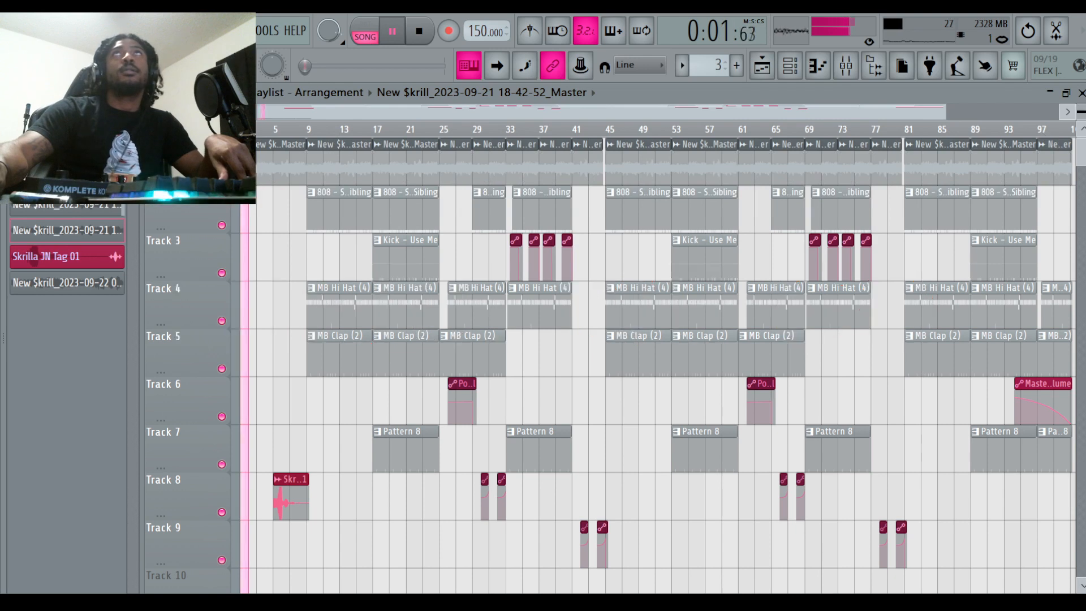
{"action": "left_click_drag", "start_coordinate": [1081, 112], "coordinate": [1082, 104]}
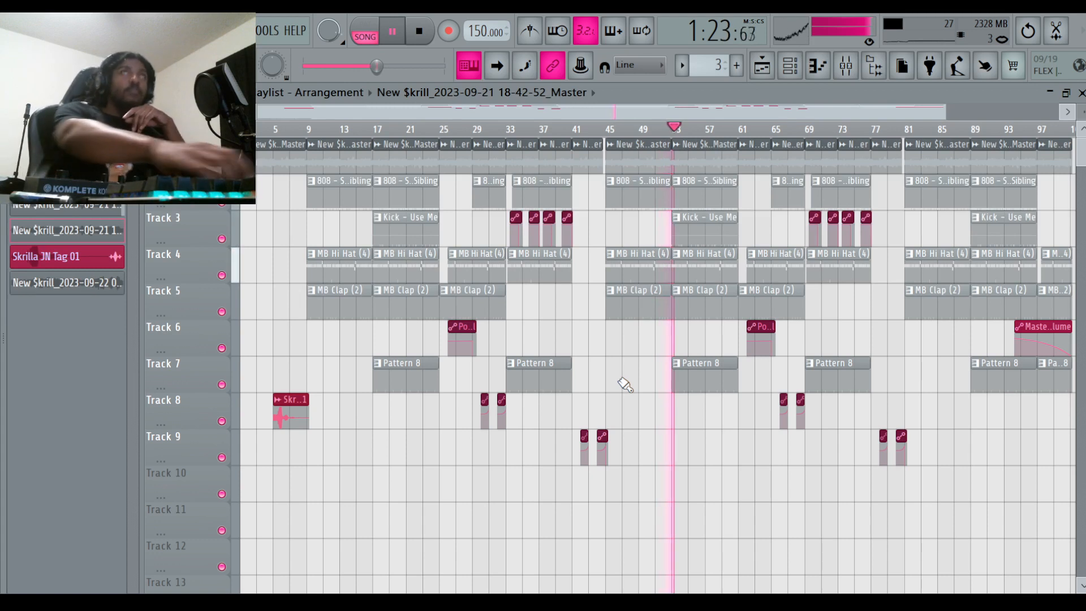
{"action": "key", "text": "space"}
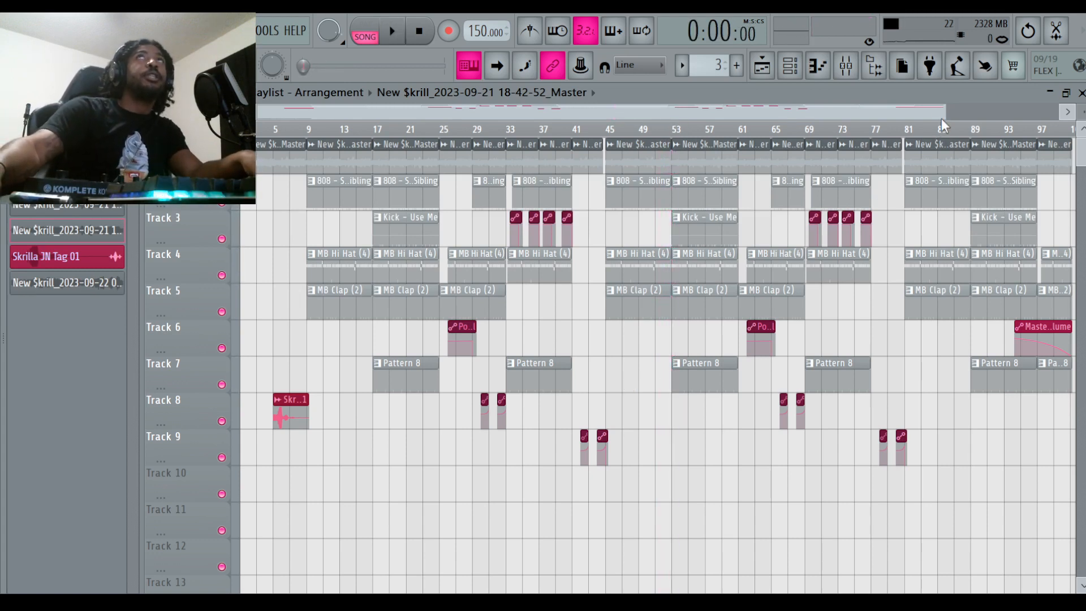
{"action": "left_click_drag", "start_coordinate": [945, 112], "coordinate": [1065, 130]}
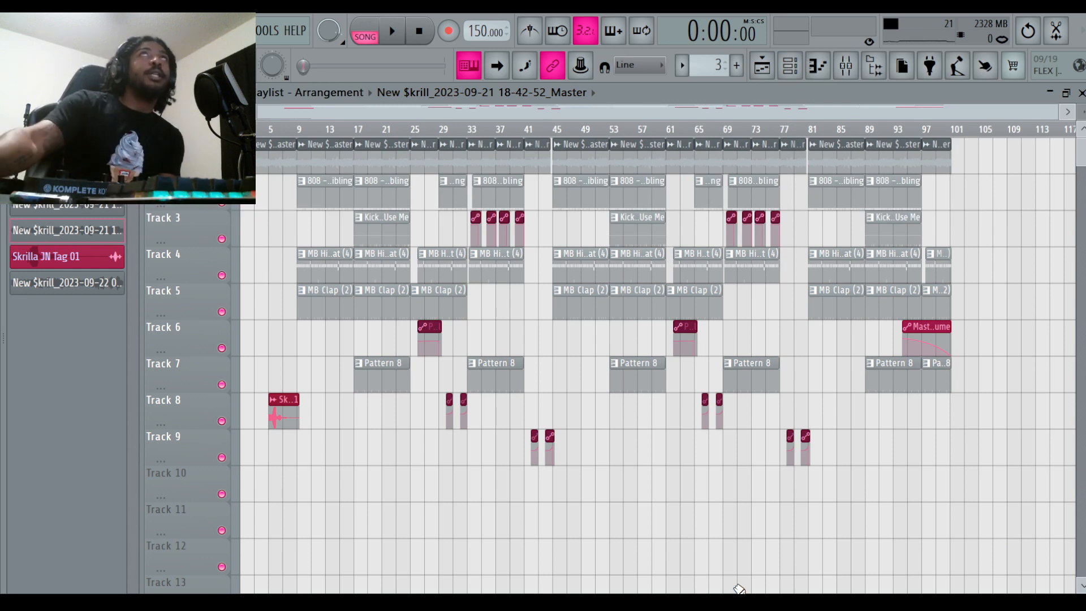
{"action": "left_click_drag", "start_coordinate": [1065, 113], "coordinate": [1013, 112]}
{"action": "left_click", "coordinate": [792, 67]}
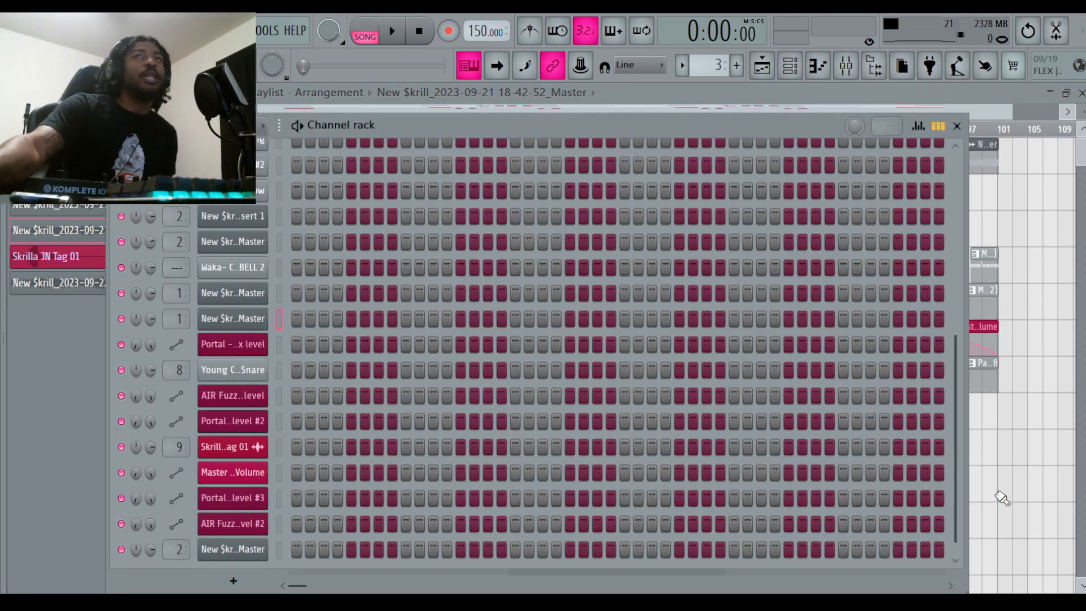
{"action": "key", "text": "F6"}
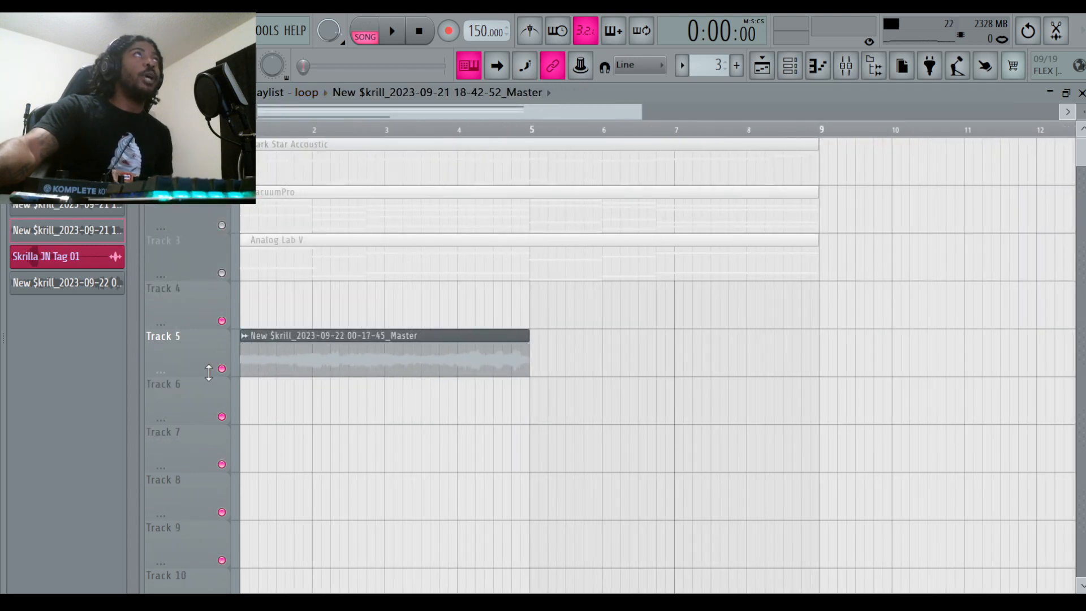
Mute the rendered audio on Track 5, unmute the three melody layers on Tracks 1 to 3, and play them from the start
{"action": "left_click", "coordinate": [221, 369]}
{"action": "left_click", "coordinate": [222, 273]}
{"action": "left_click", "coordinate": [221, 224]}
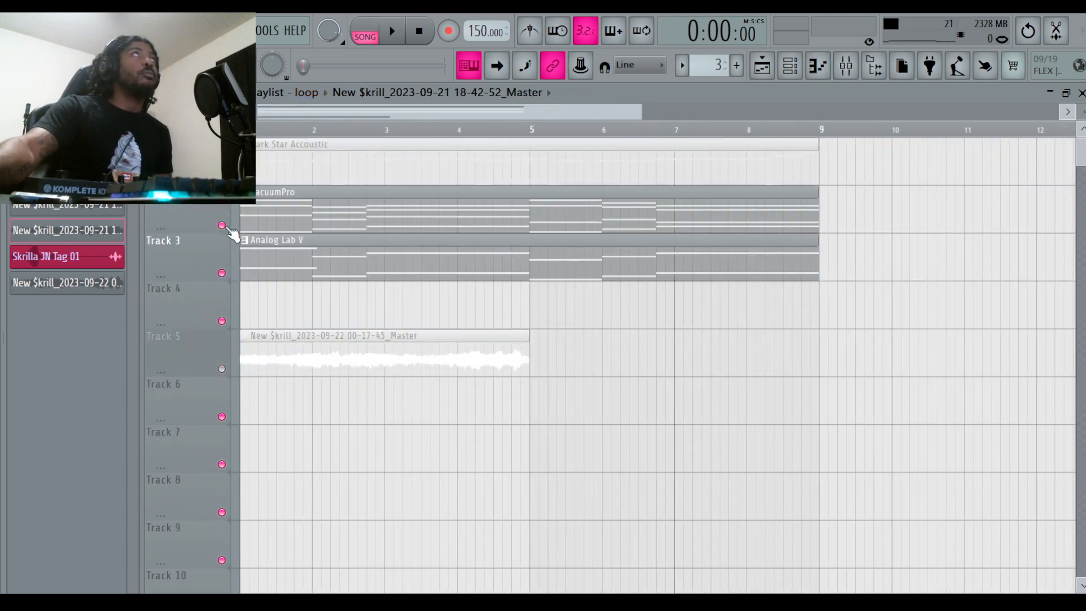
{"action": "left_click", "coordinate": [222, 177]}
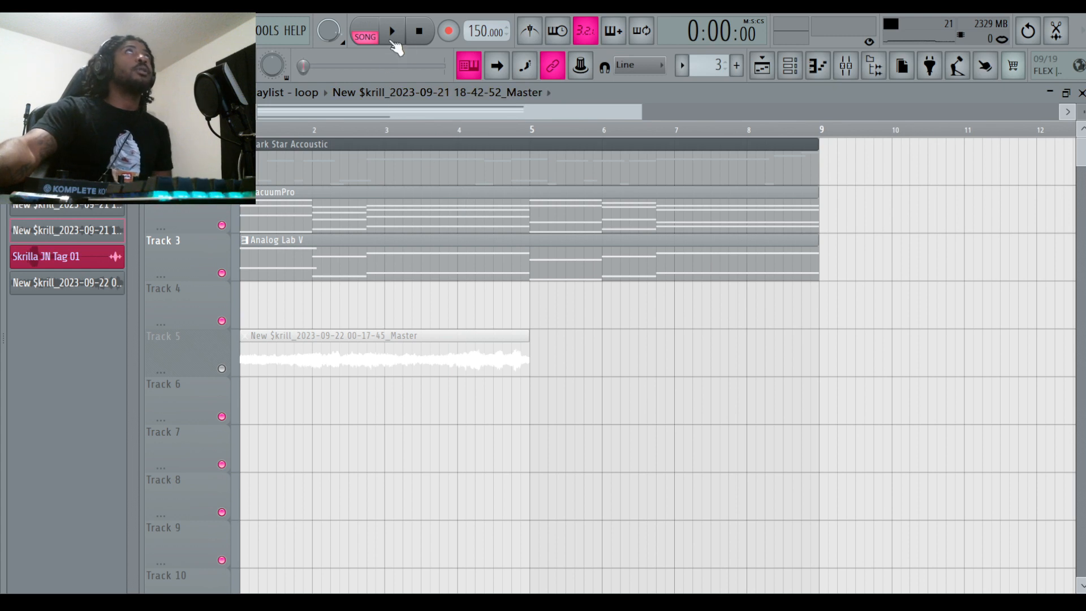
{"action": "left_click", "coordinate": [392, 35]}
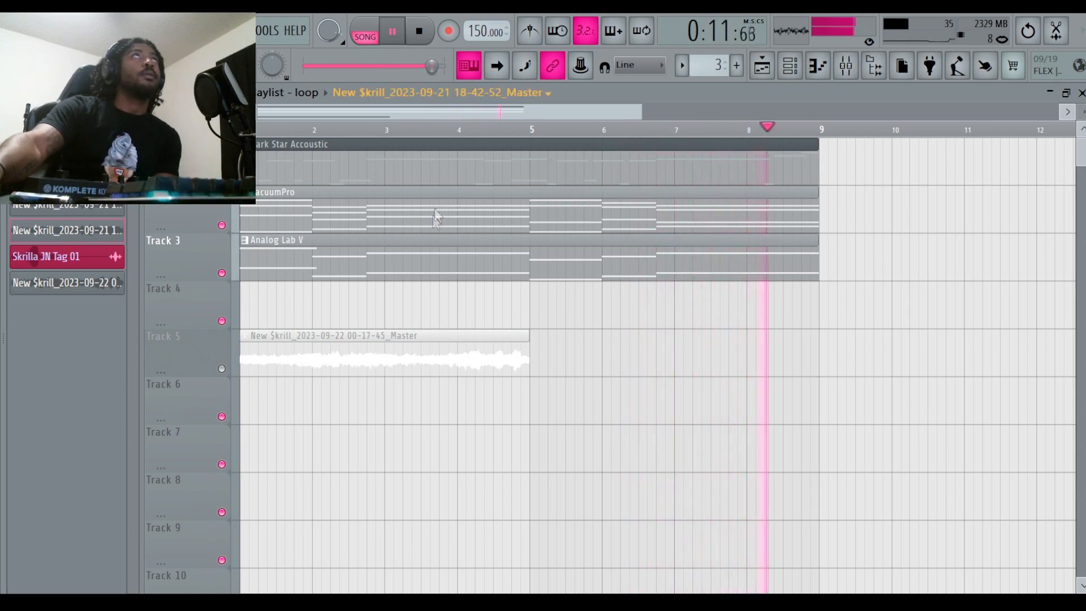
Place the MB Hi Hat (4) pattern on Track 7 and the MB Clap (2) pattern on Track 8, both starting at bar 1
{"action": "key", "text": "KP_Add"}
{"action": "left_click", "coordinate": [368, 452]}
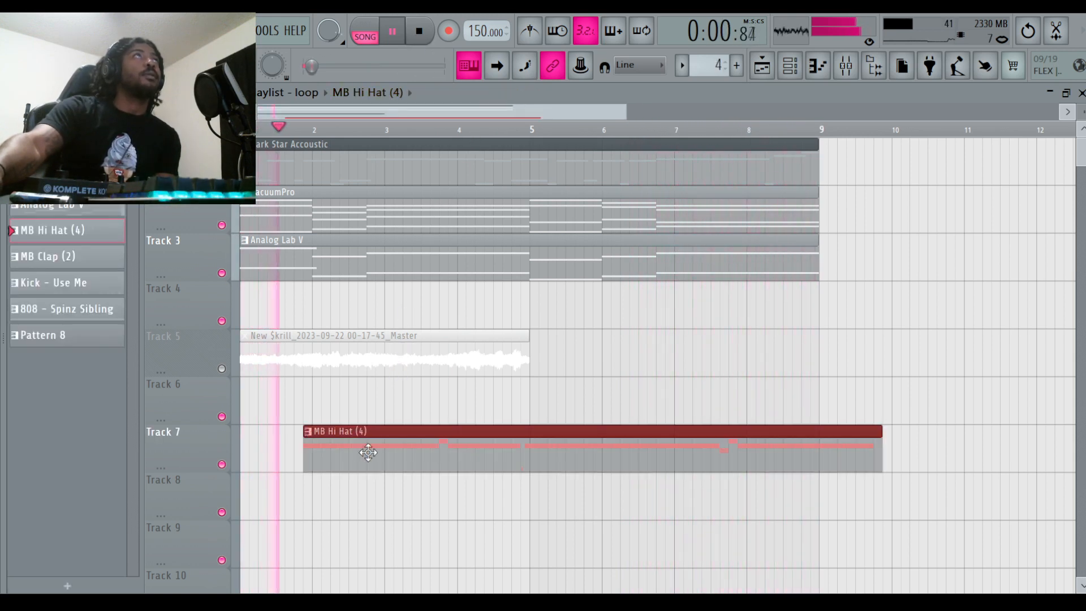
{"action": "left_click_drag", "start_coordinate": [368, 453], "coordinate": [305, 452]}
{"action": "key", "text": "KP_Add"}
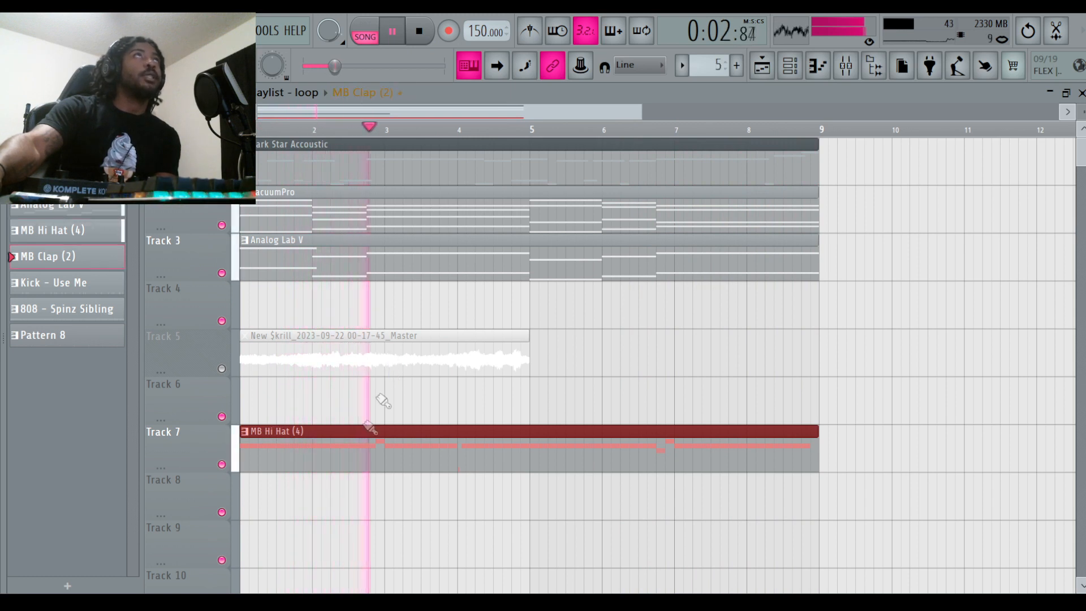
{"action": "left_click", "coordinate": [396, 501]}
{"action": "left_click_drag", "start_coordinate": [396, 501], "coordinate": [305, 501]}
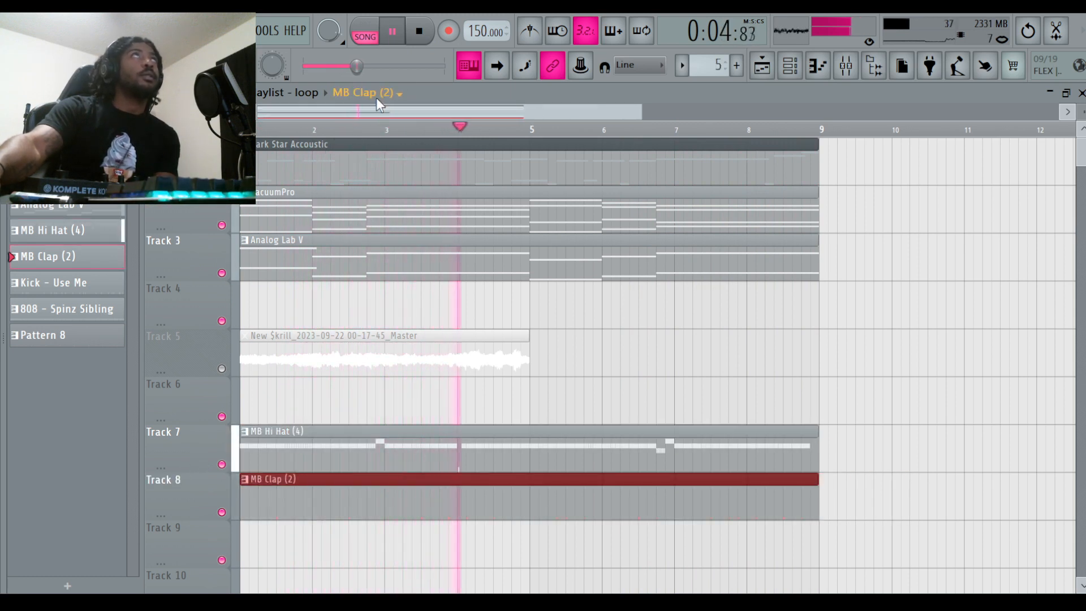
Add 808 - Spinz Sibling on Track 9 and Kick - Use Me on Track 10 from bar 1, audition the loop and stop playback
{"action": "key", "text": "KP_Add"}
{"action": "key", "text": "KP_Add"}
{"action": "left_click", "coordinate": [313, 529]}
{"action": "left_click_drag", "start_coordinate": [312, 528], "coordinate": [236, 527]}
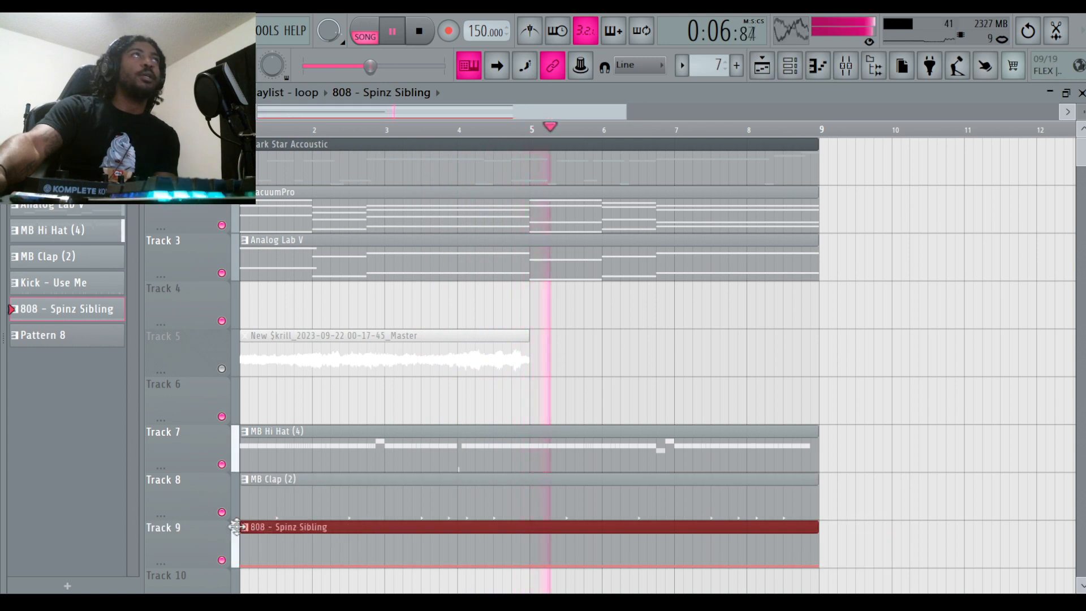
{"action": "key", "text": "KP_Subtract"}
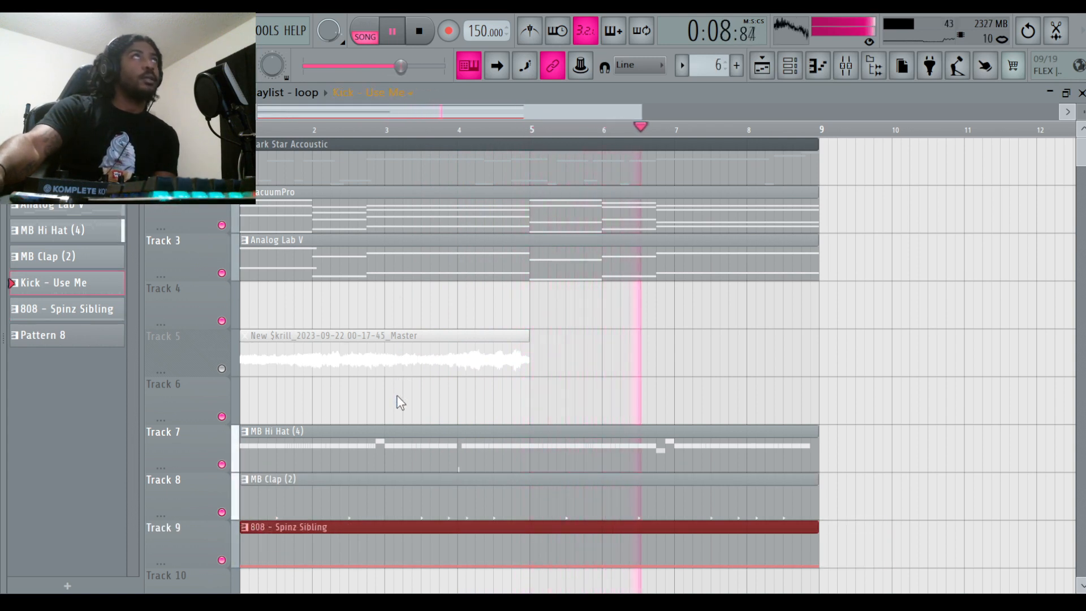
{"action": "left_click", "coordinate": [294, 575]}
{"action": "left_click_drag", "start_coordinate": [294, 575], "coordinate": [283, 575]}
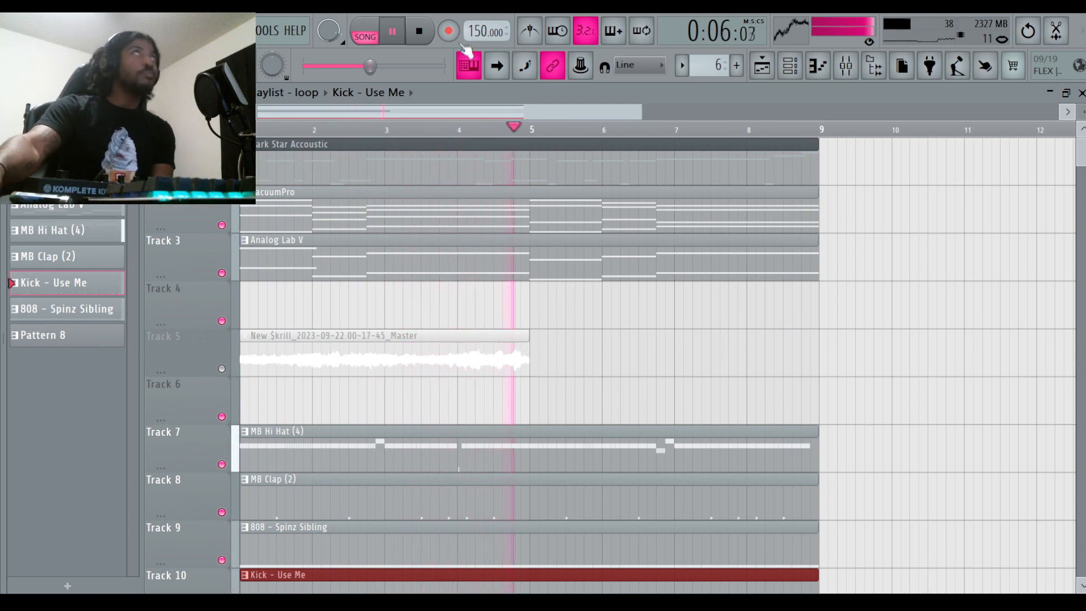
{"action": "left_click", "coordinate": [424, 37]}
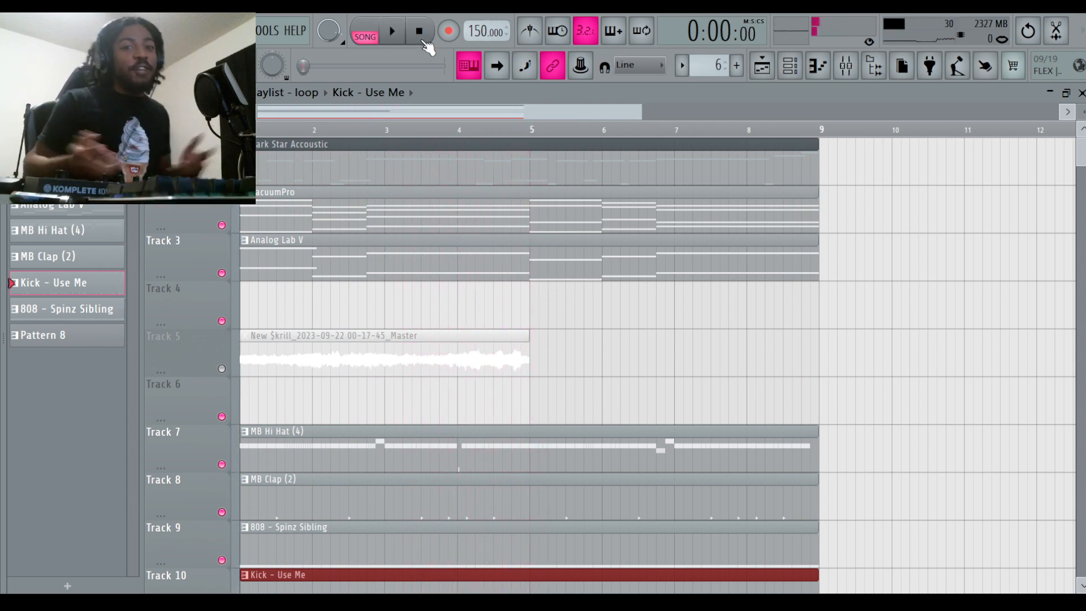